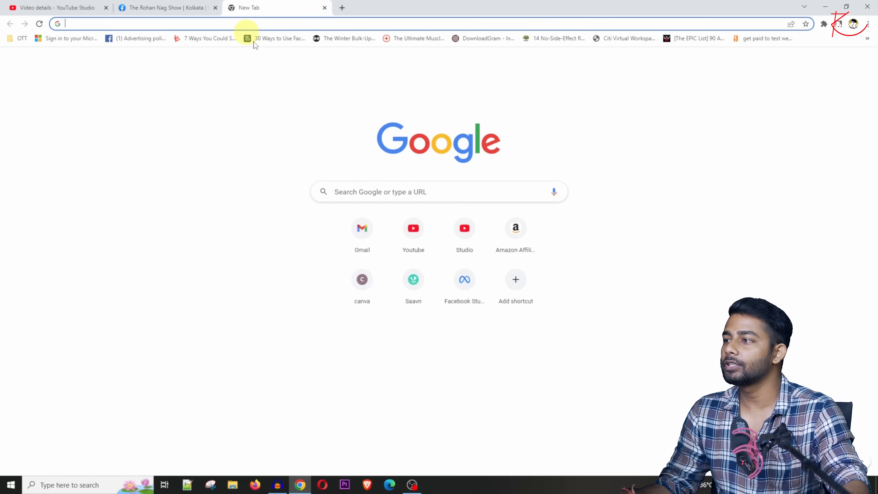
- Search Google for "facebook studio" and open the Creator Studio - Facebook Business Manager result
left_click(354, 197)
type("facebook studio")
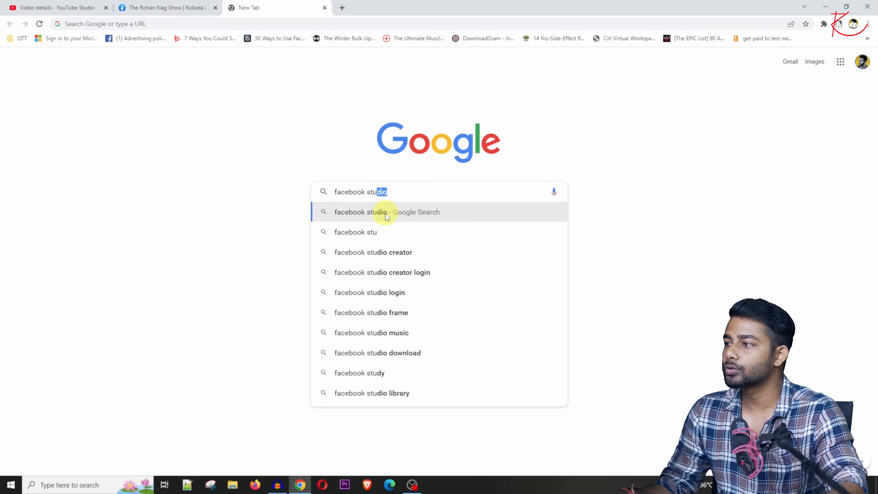
key("Return")
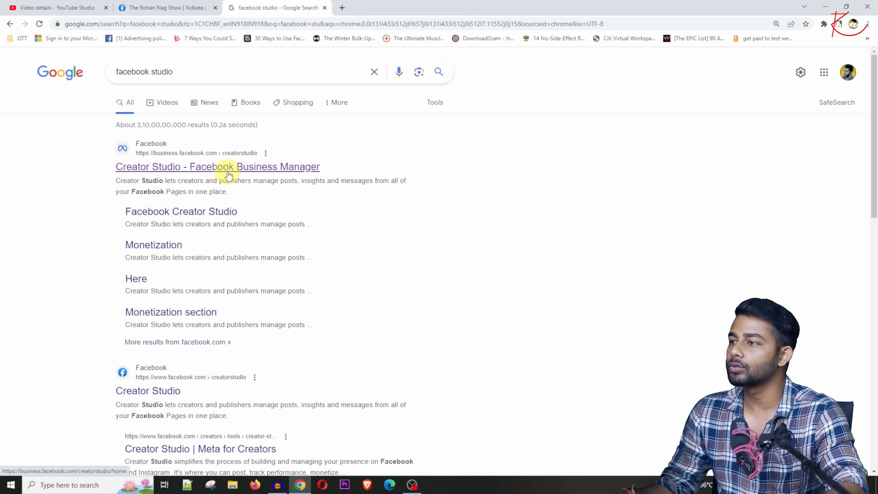
left_click(259, 169)
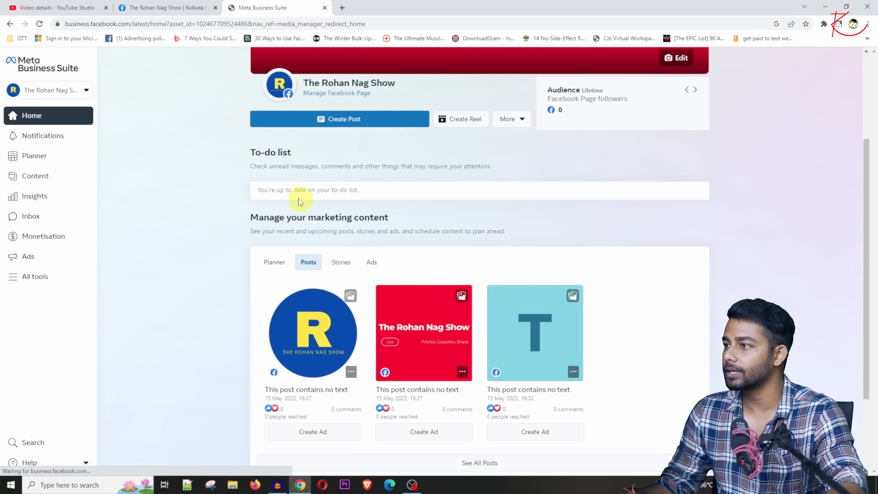
scroll(389, 255, "up", 4)
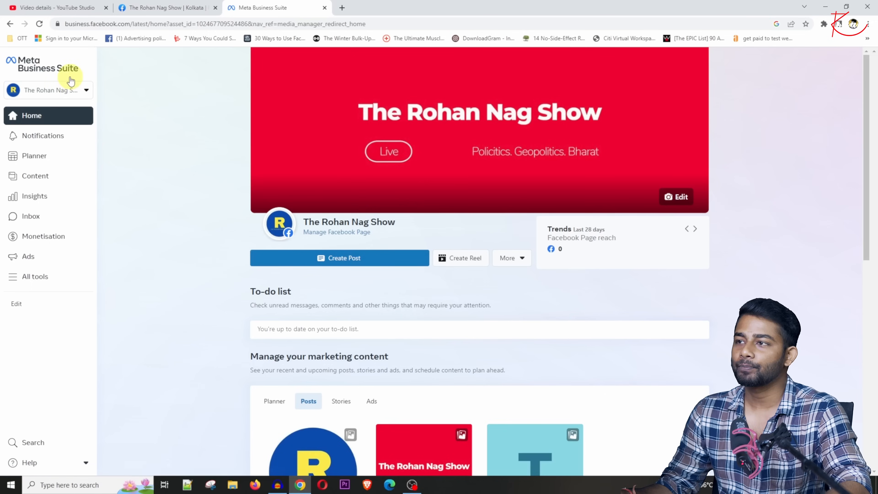
- Select the show's Facebook Page under your own account as the active asset and start a new post
left_click(70, 92)
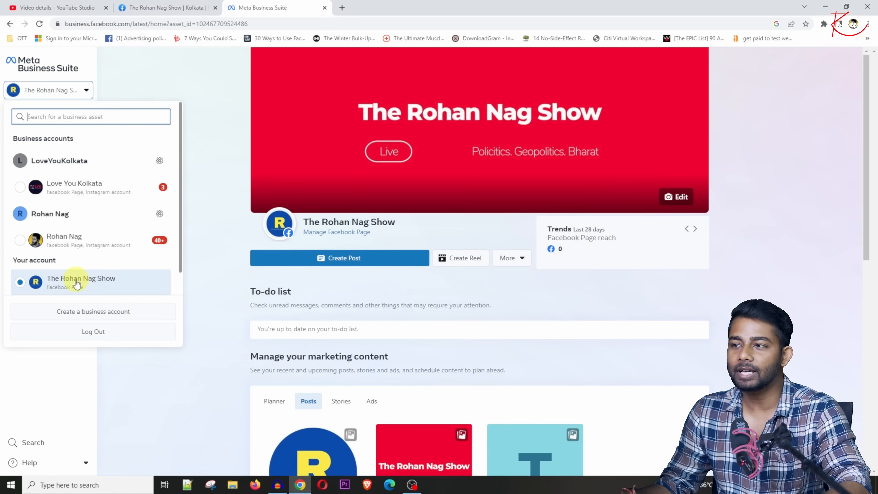
left_click(83, 283)
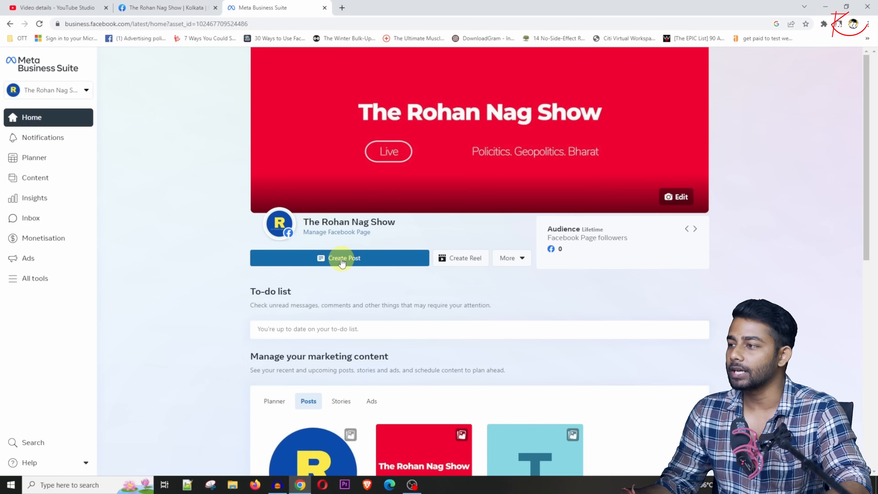
left_click(342, 258)
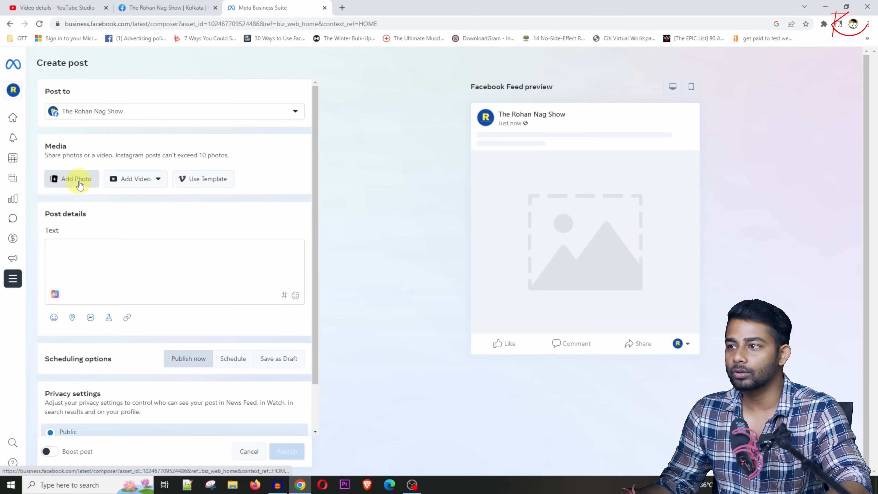
- Add the video "Why West Bengal Became So Poor" from the Downloads folder on the computer to the post
left_click(157, 180)
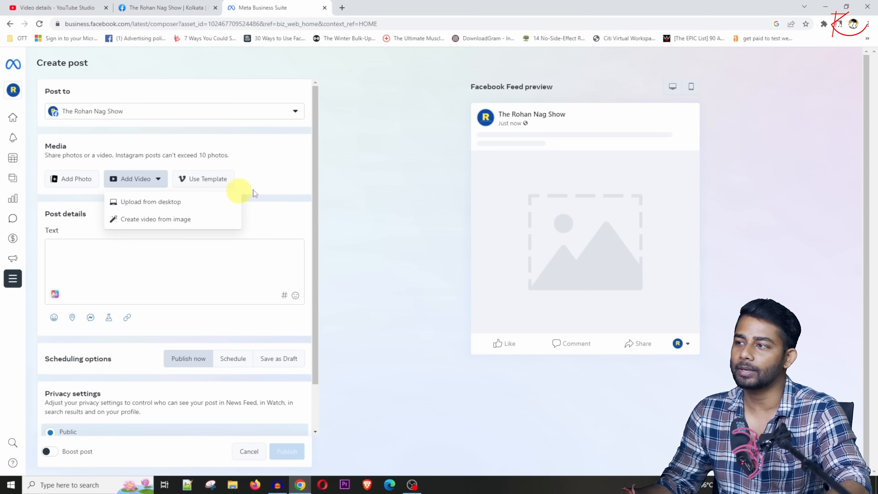
left_click(263, 175)
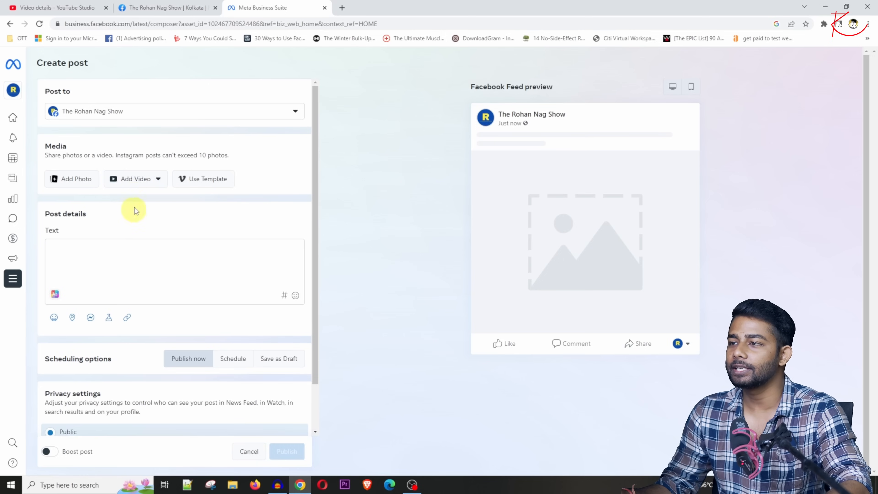
left_click(136, 180)
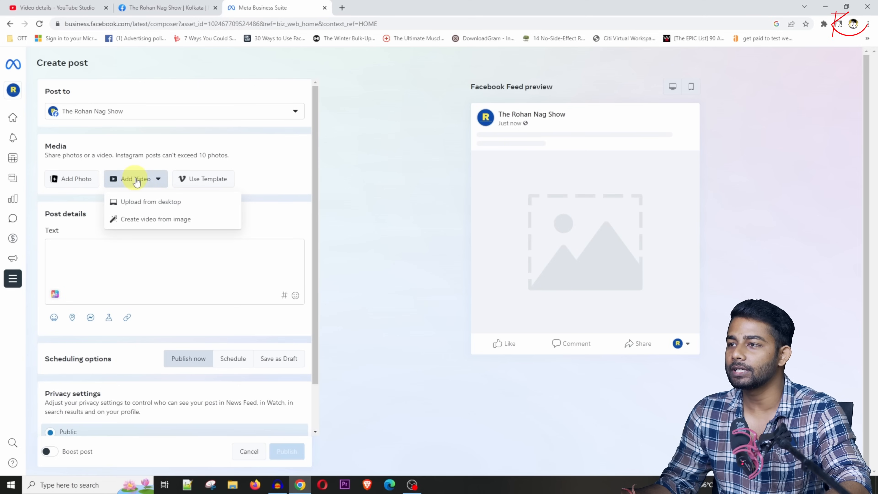
left_click(160, 205)
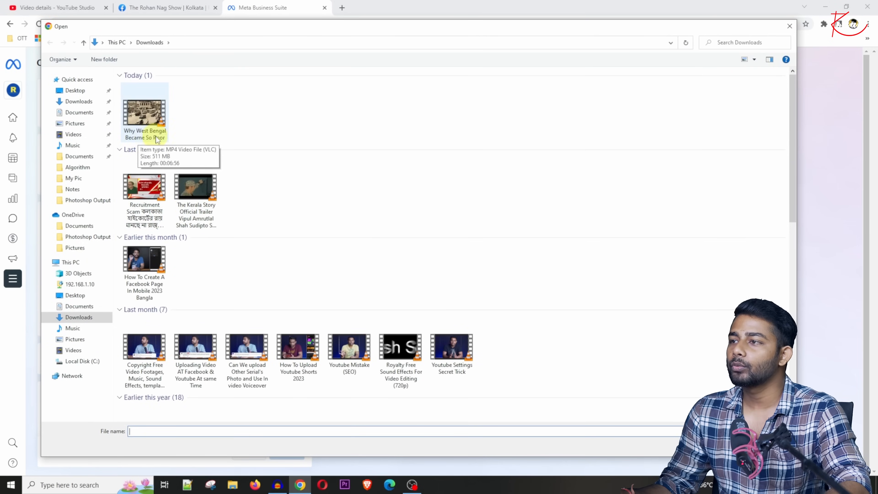
double_click(150, 113)
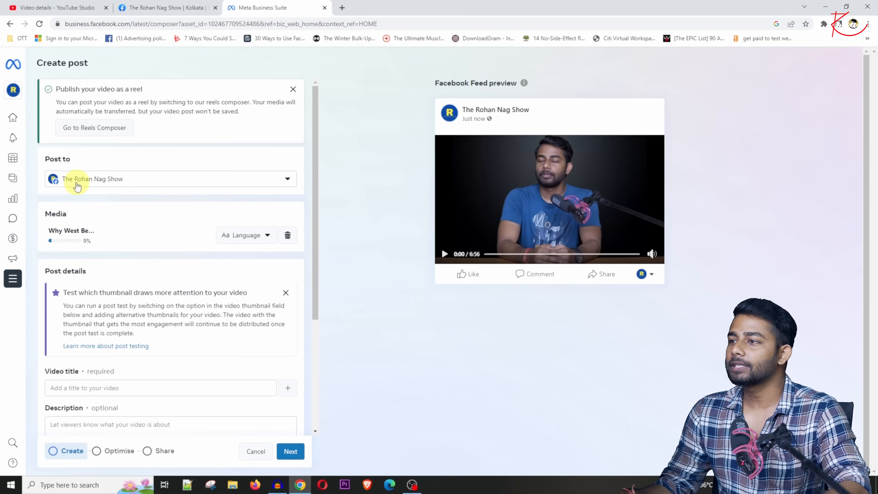
- Check the page the post goes to and set the uploaded video's language to Bengali
left_click(202, 179)
left_click(201, 178)
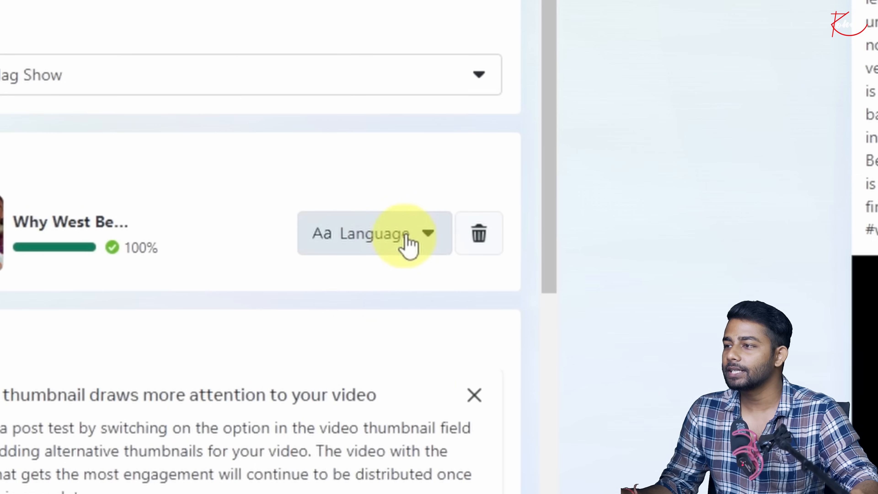
left_click(406, 237)
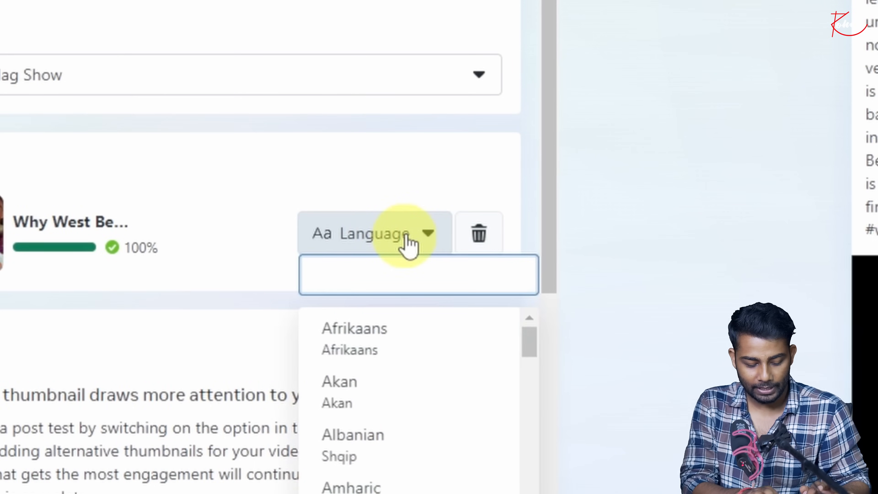
type("bengali")
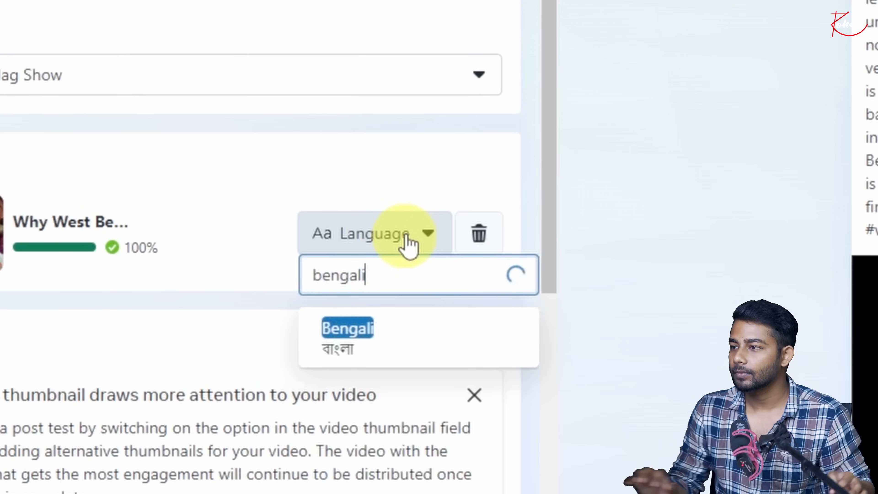
left_click(351, 330)
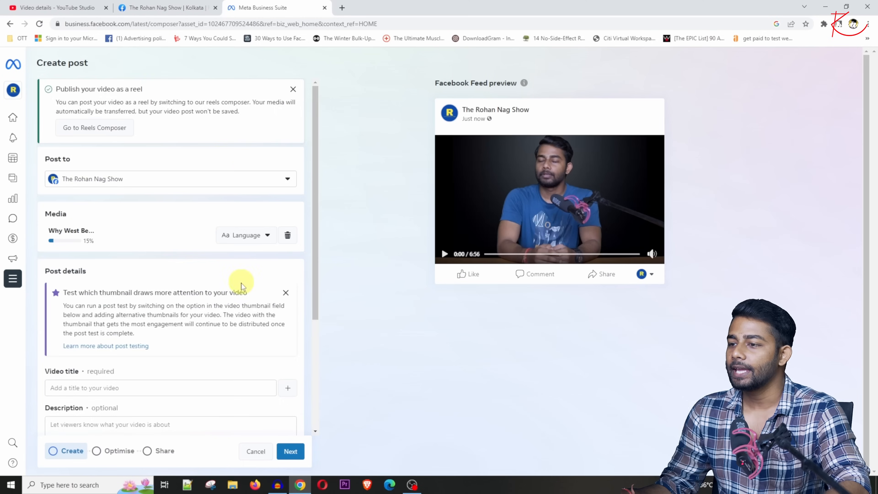
- Switch to YouTube Studio and copy the full title of the matching video, ending in "Why Bengal Is So Poor"
scroll(232, 309, "down", 1)
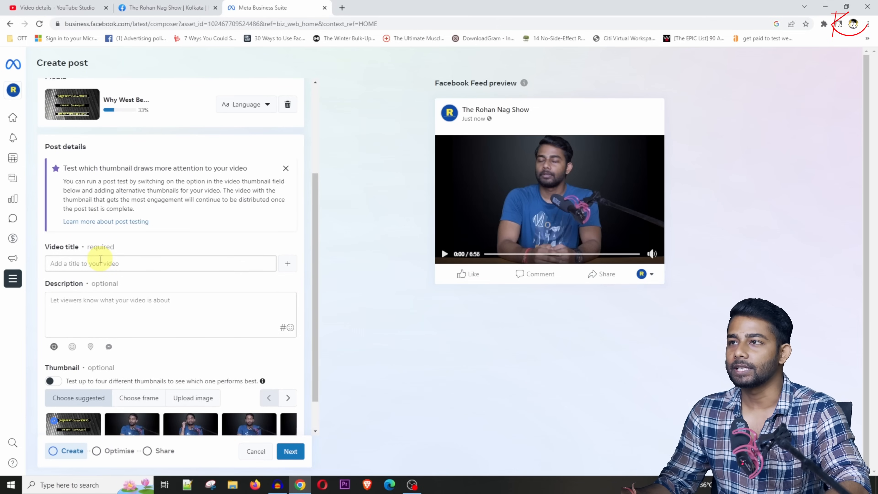
left_click(57, 7)
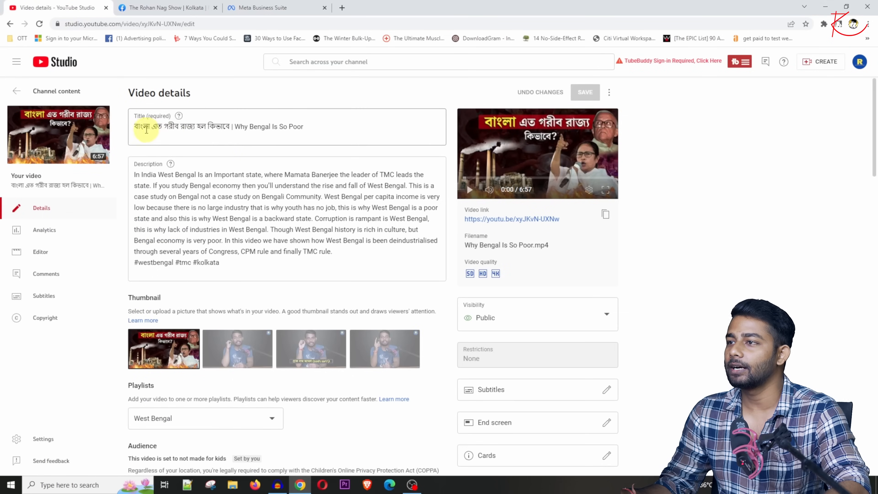
left_click_drag(135, 128, 309, 141)
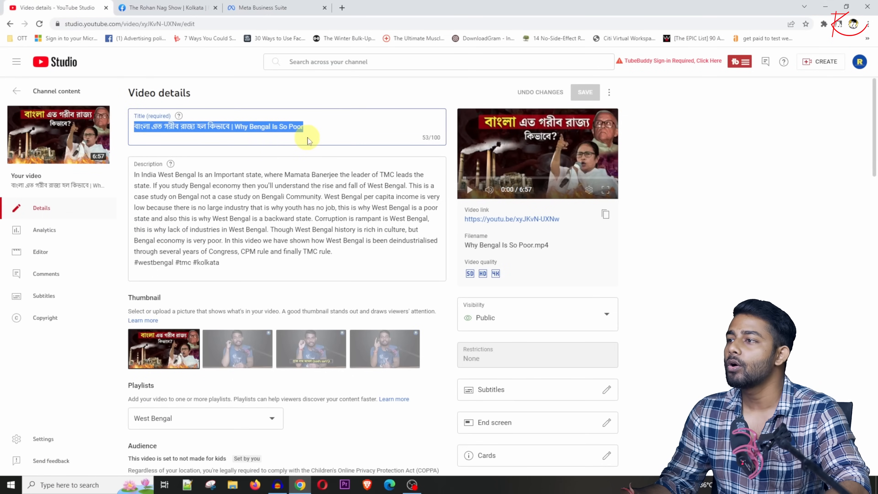
right_click(287, 127)
left_click(315, 161)
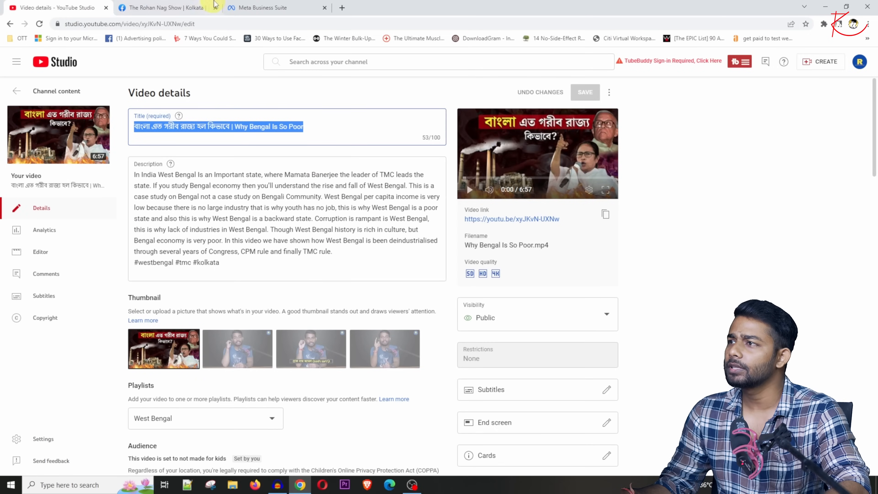
- Return to Meta Business Suite and paste the copied title as the post's video title
left_click(254, 8)
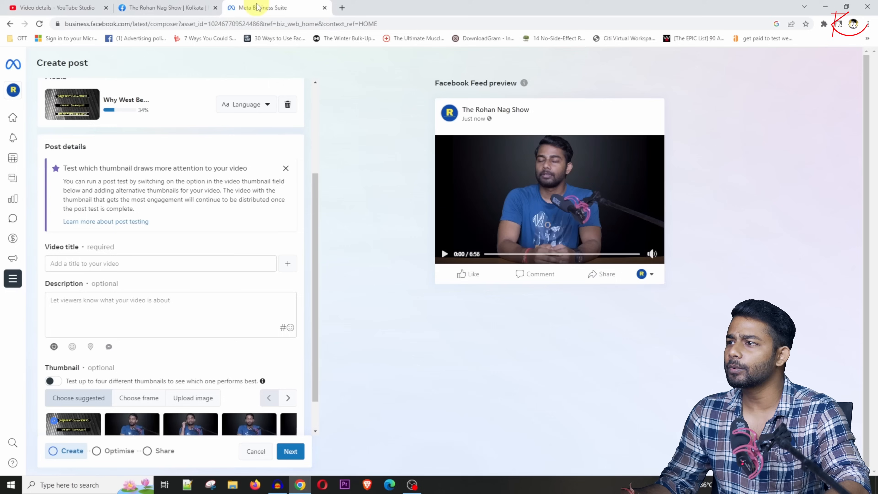
left_click(96, 263)
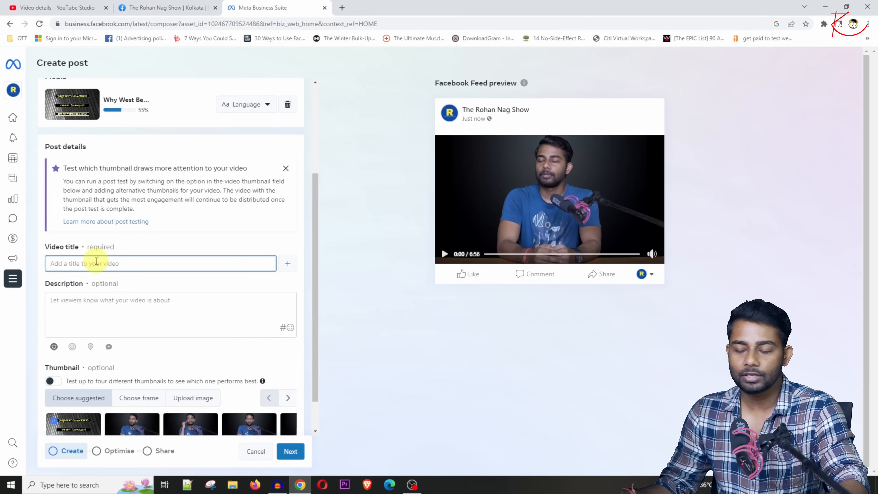
key("ctrl+v")
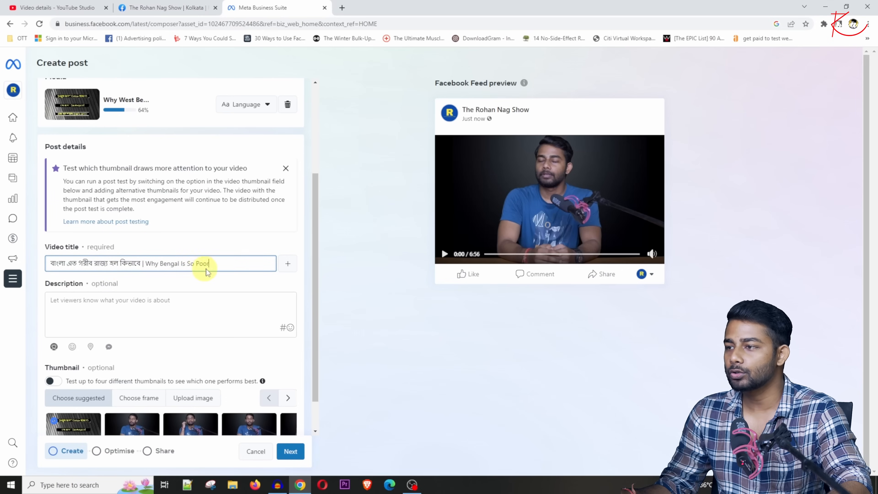
- Compare the post's description field with the video description in YouTube Studio, examining the keywords and the hashtags at its end
left_click(147, 312)
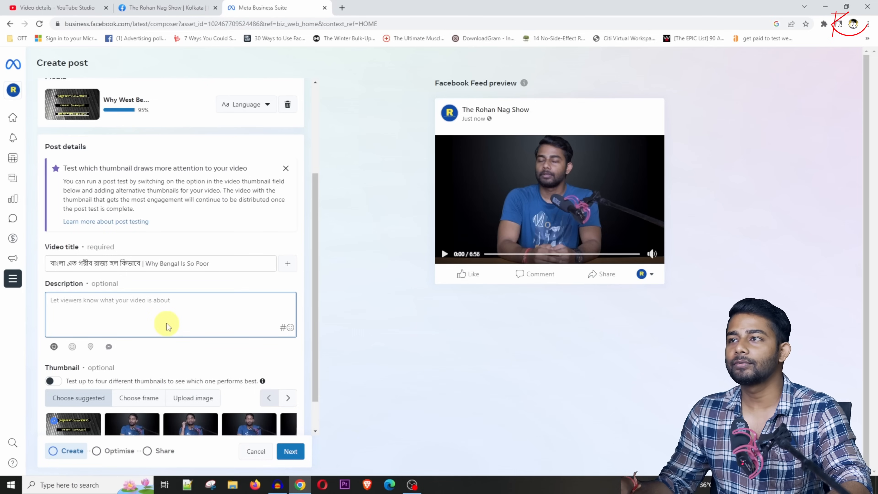
left_click(40, 7)
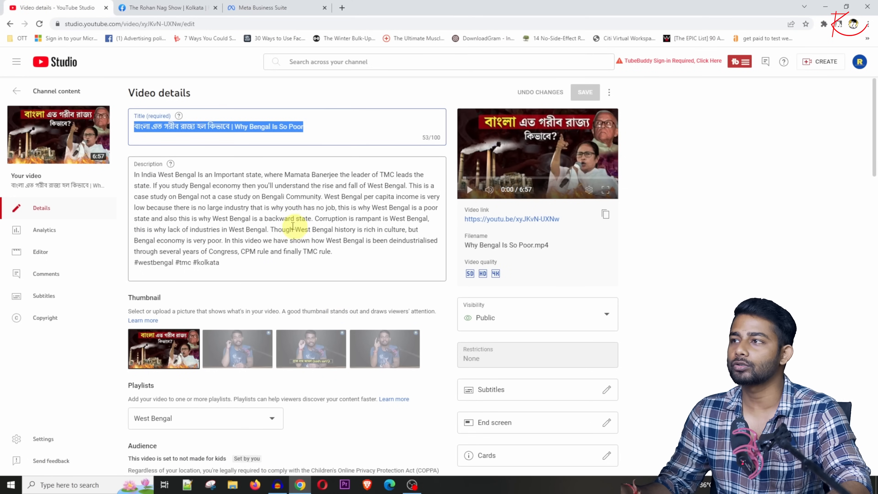
left_click(263, 7)
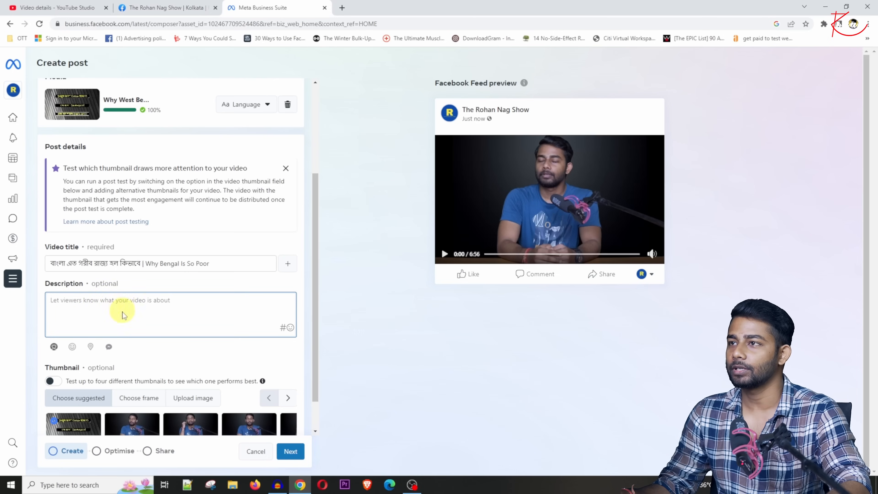
left_click(96, 4)
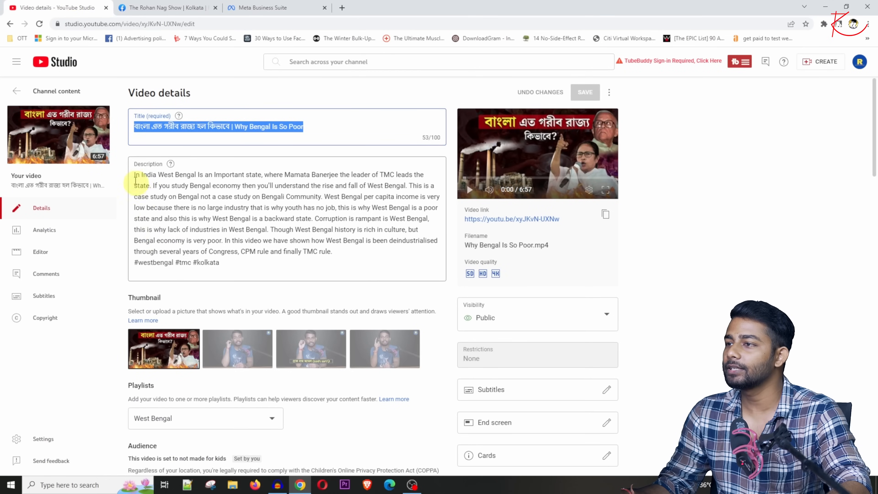
left_click(136, 173)
left_click_drag(138, 177, 338, 253)
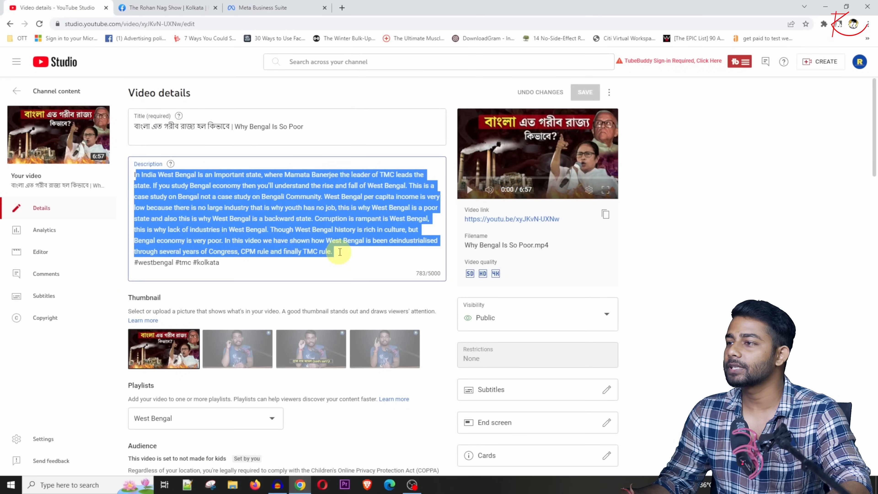
left_click(340, 251)
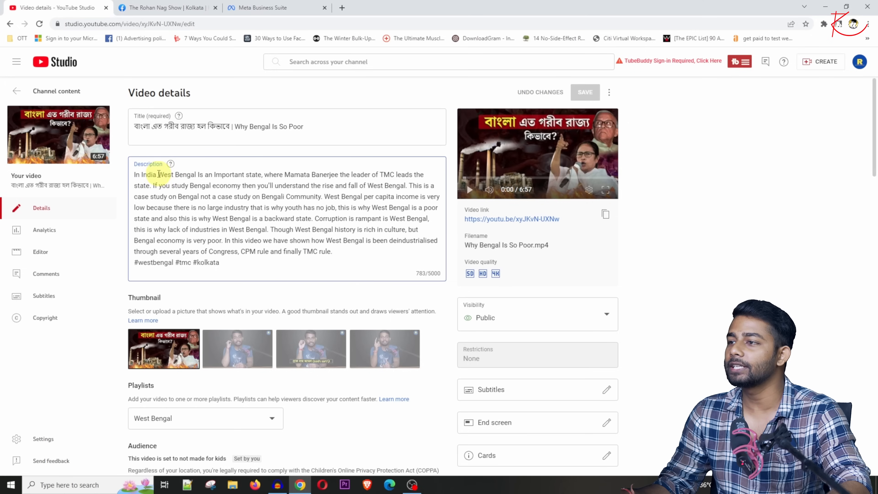
left_click_drag(166, 175, 197, 176)
left_click_drag(290, 175, 395, 178)
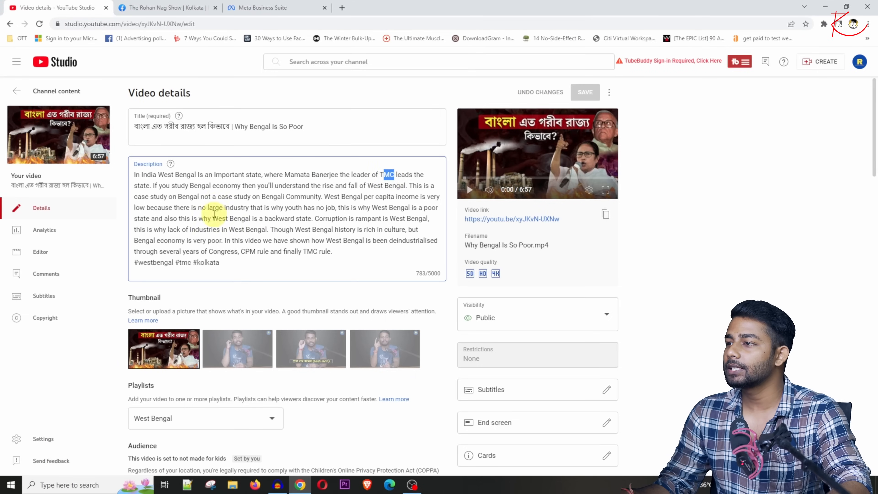
left_click_drag(194, 185, 237, 187)
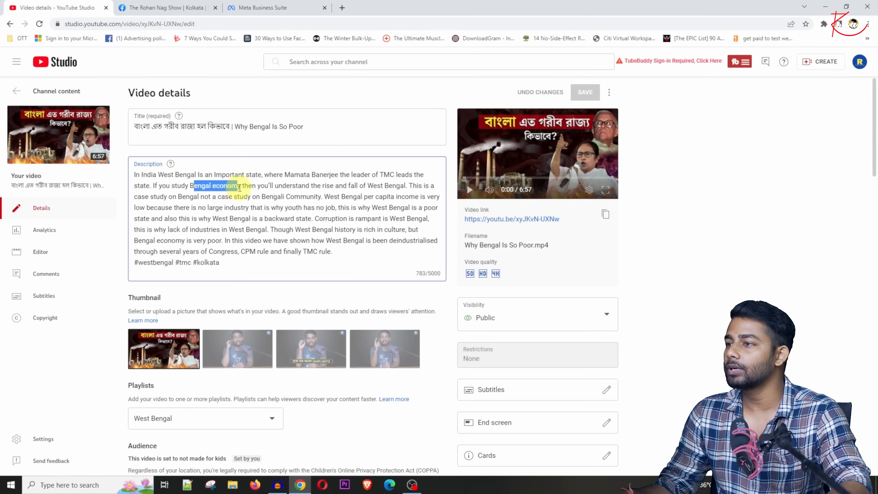
left_click(251, 264)
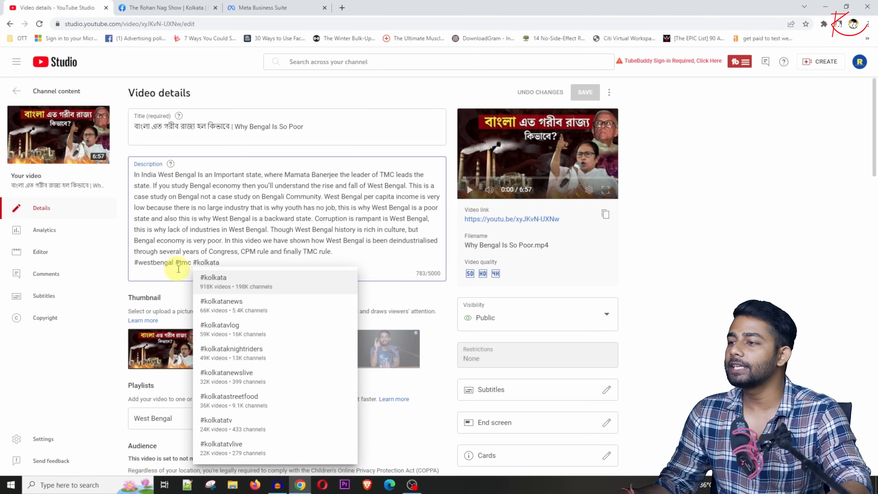
left_click(376, 257)
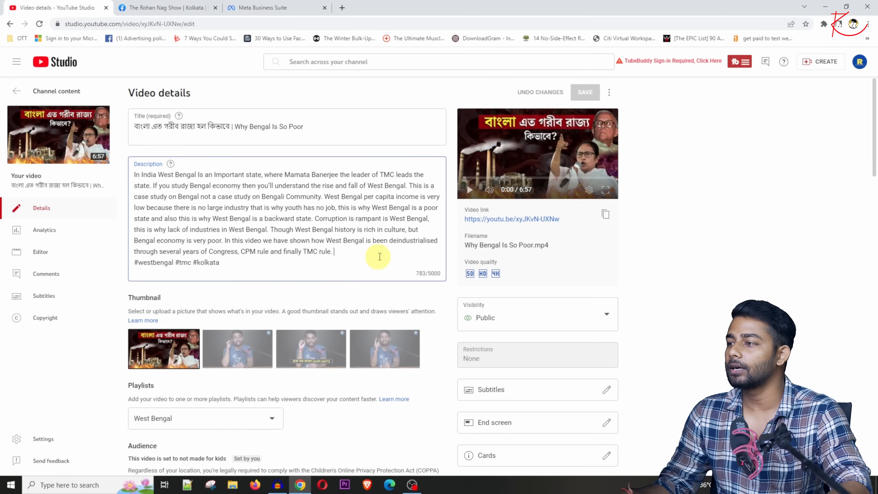
- Copy the whole YouTube video description, including the hashtags #westbengal #tmc #kolkata
left_click_drag(239, 266, 127, 169)
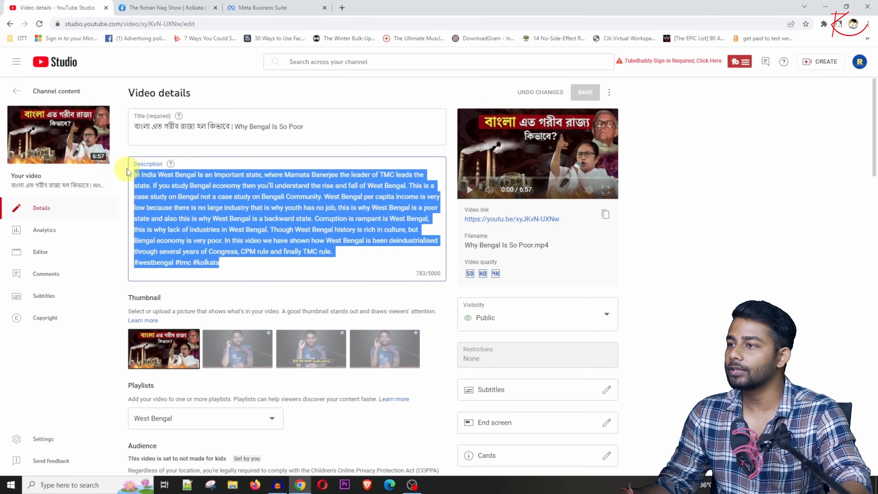
right_click(200, 207)
left_click(221, 237)
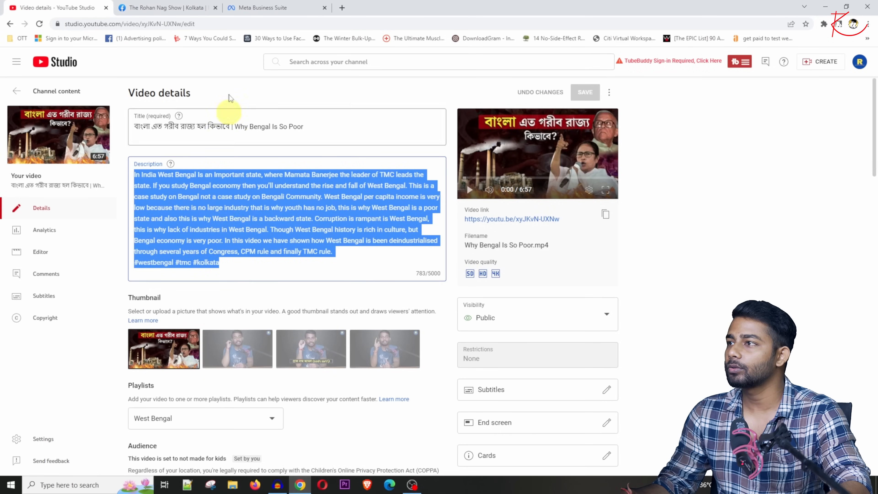
- Return to Meta Business Suite and paste the copied YouTube description, with #westbengal #tmc #kolkata, into the post's description
left_click(250, 7)
right_click(82, 306)
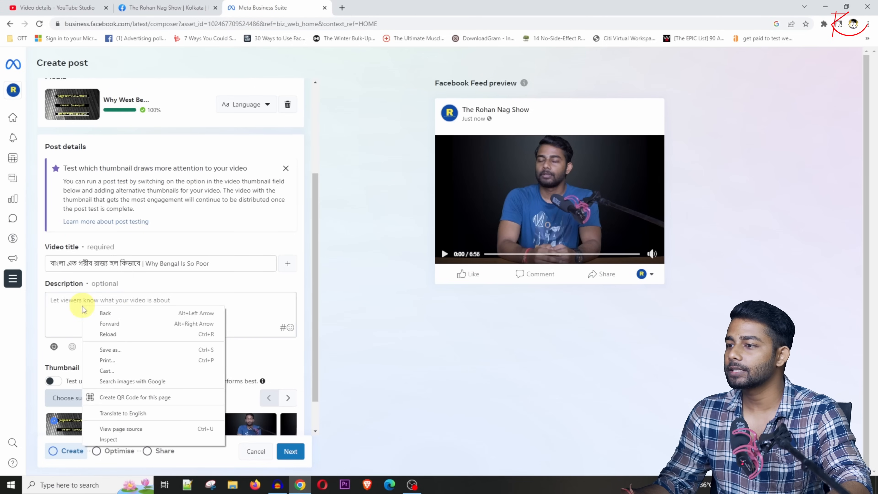
left_click(108, 370)
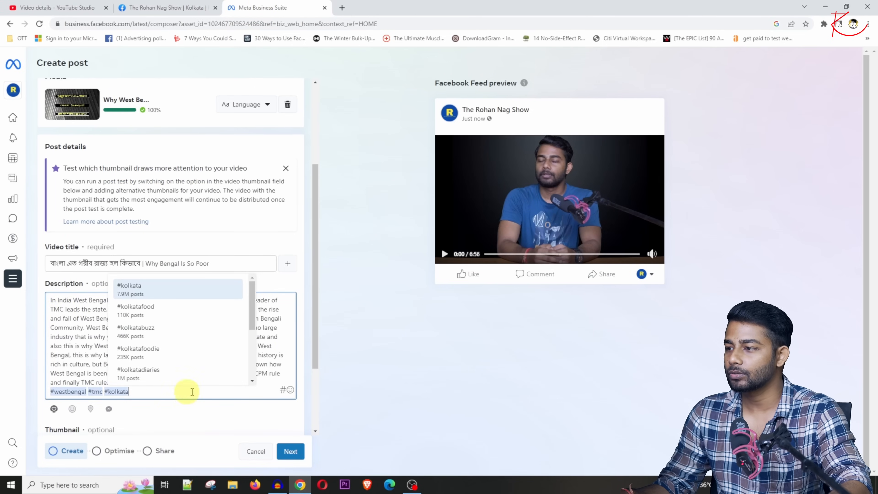
left_click(363, 403)
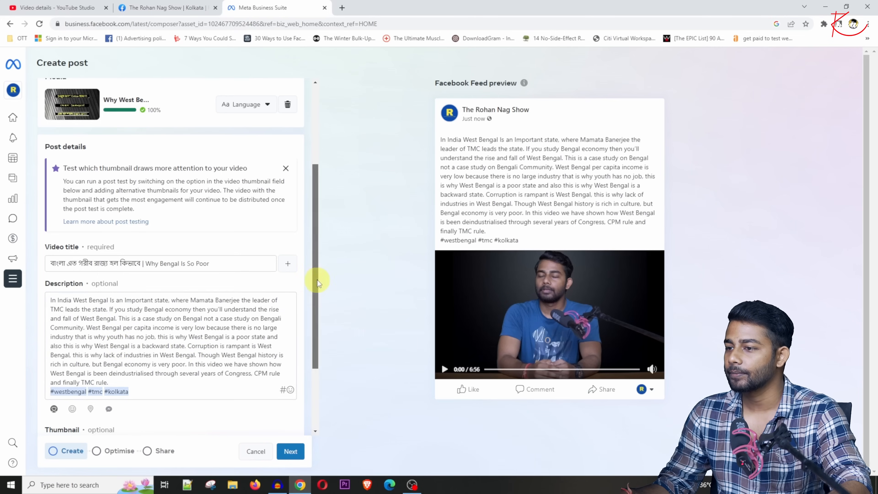
- Append two fire emojis to the end of the post's video title
scroll(317, 280, "down", 1)
left_click(222, 254)
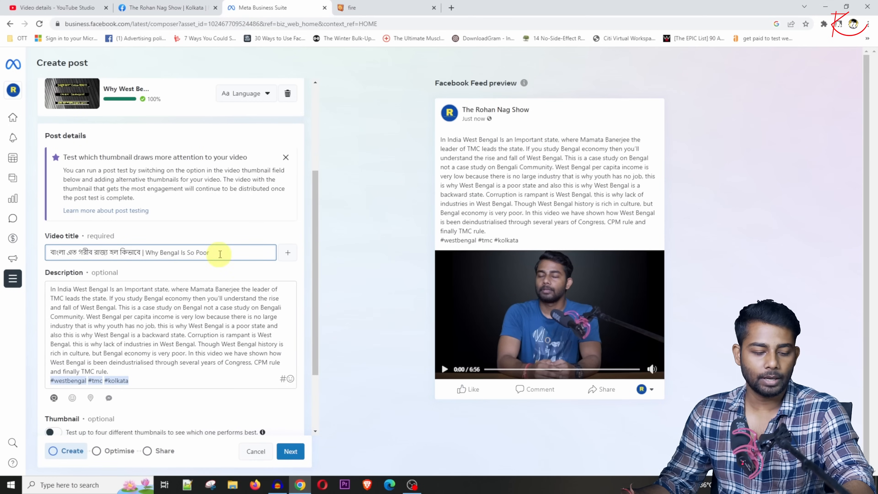
key("ctrl+v")
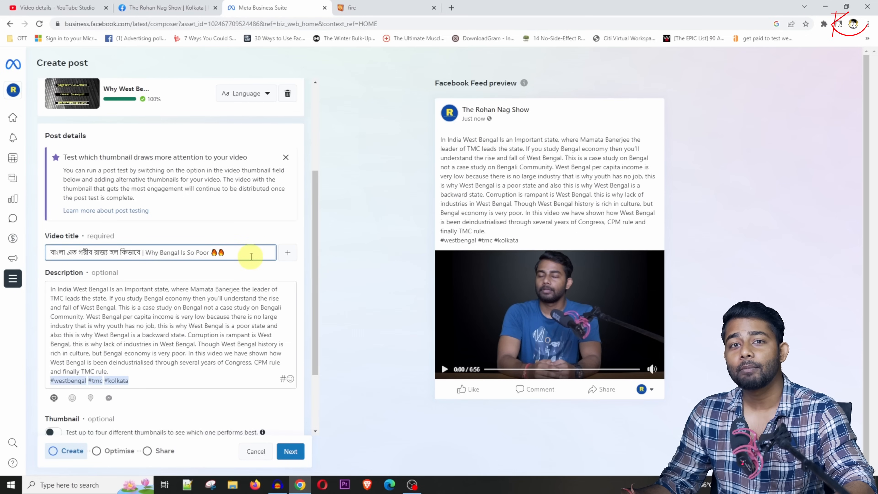
scroll(290, 299, "down", 3)
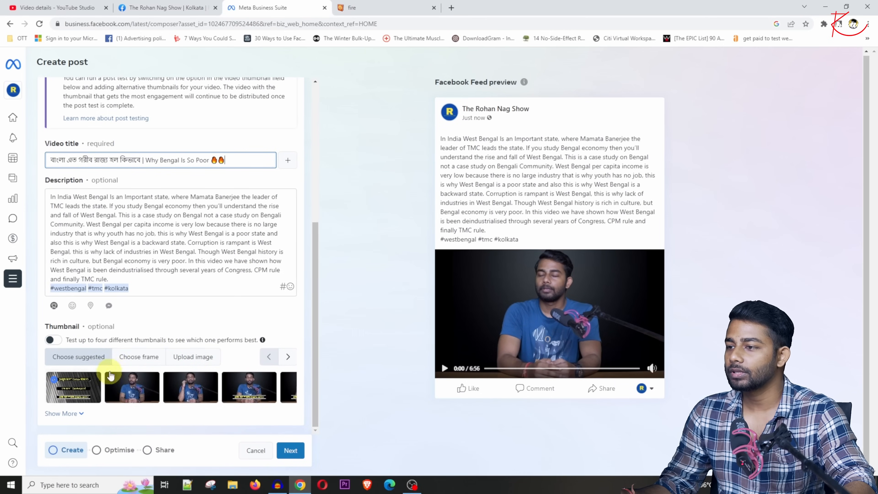
left_click(144, 360)
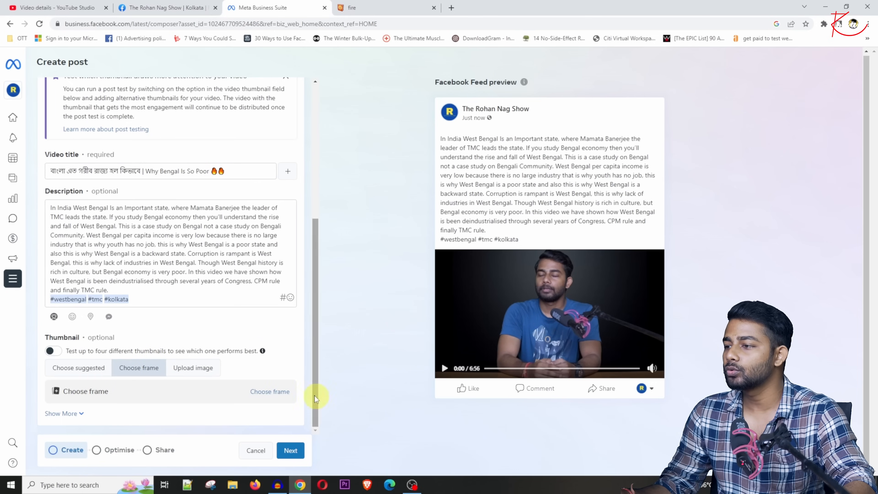
left_click(270, 391)
left_click_drag(334, 326, 344, 327)
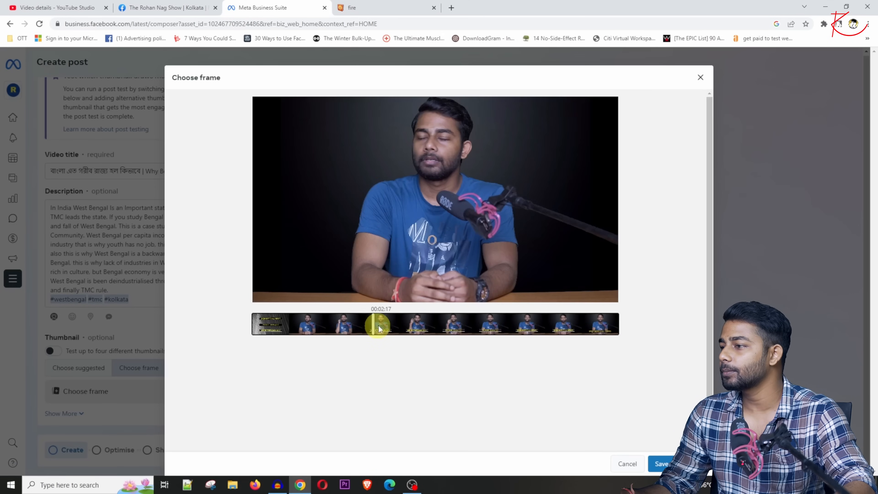
left_click(410, 321)
left_click(526, 324)
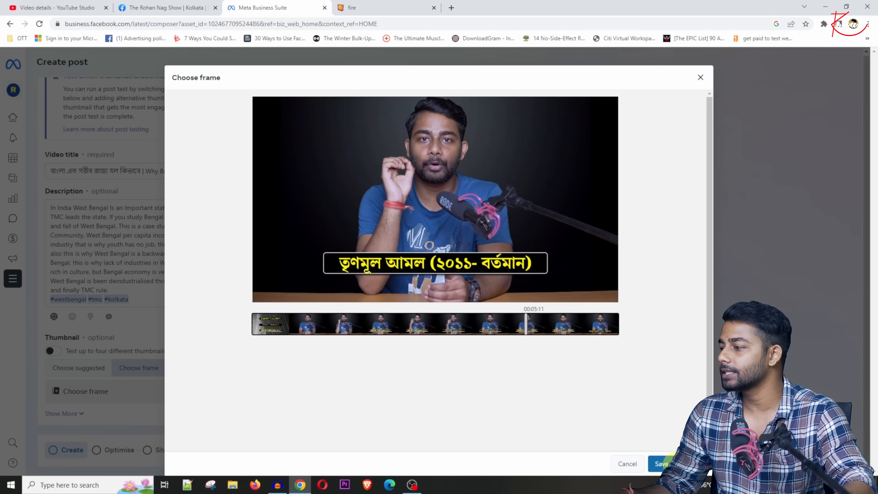
left_click(628, 463)
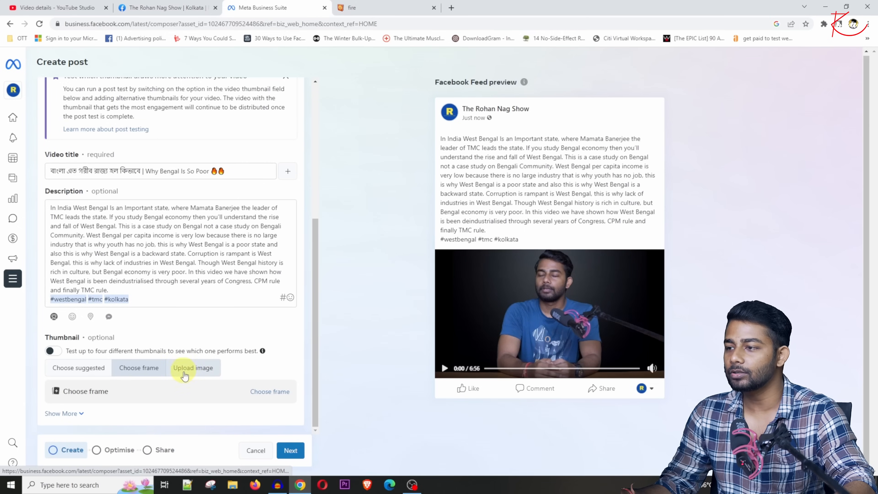
- Upload the custom image with the Bengali headline as the video's thumbnail
left_click(196, 370)
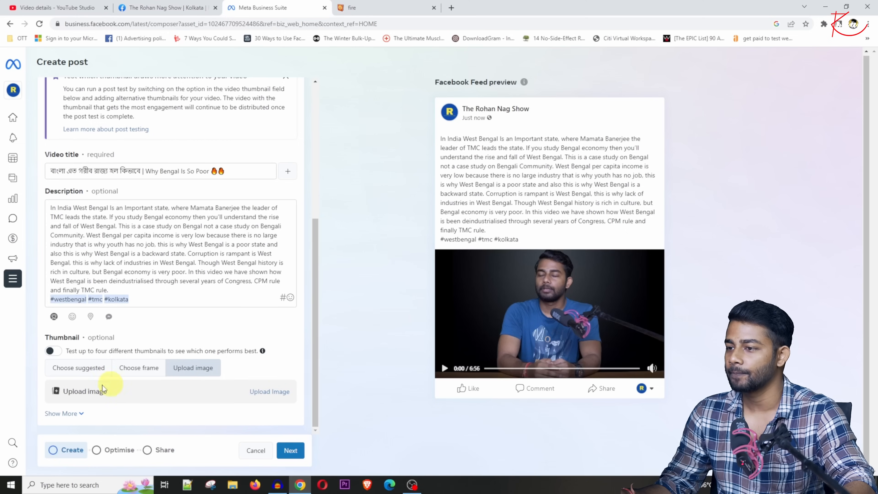
left_click(271, 392)
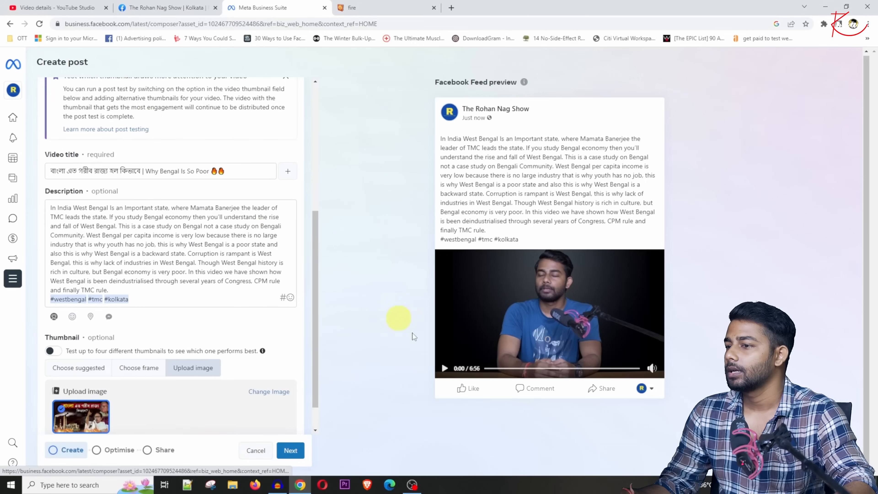
scroll(146, 420, "down", 1)
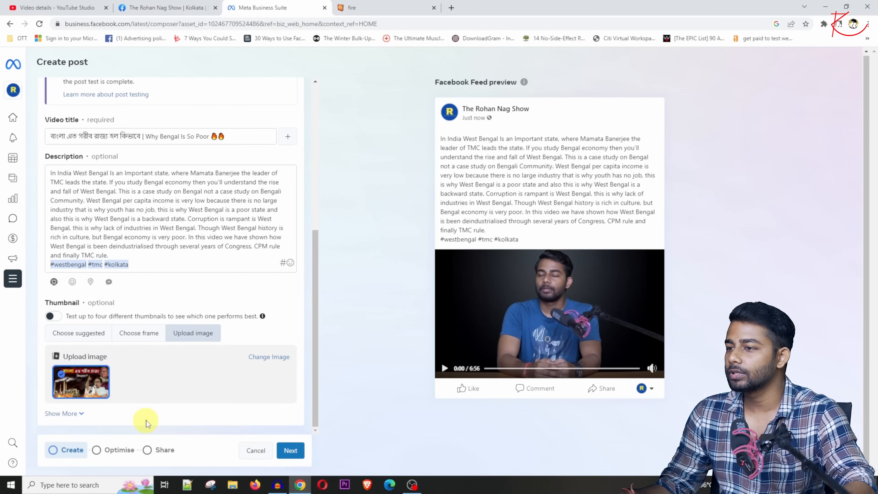
- Show the additional post details and turn on Tags and collaborator
left_click(79, 417)
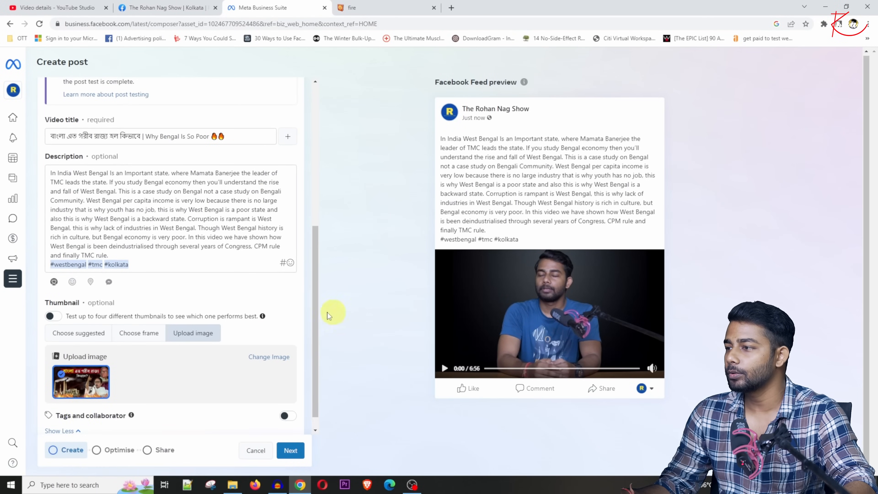
scroll(315, 353, "down", 1)
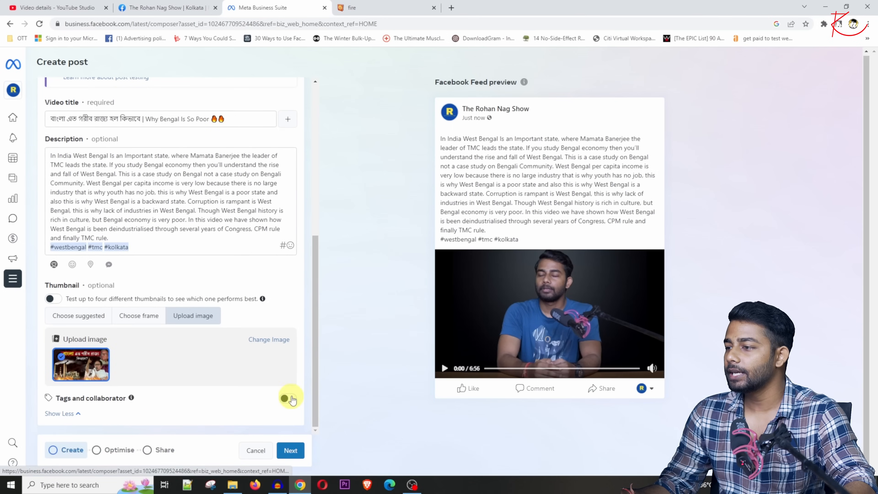
left_click(290, 399)
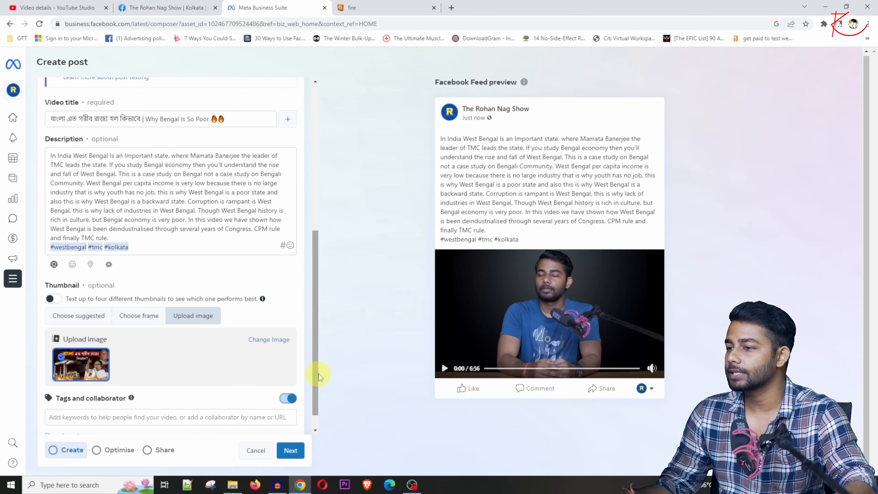
scroll(317, 374, "down", 2)
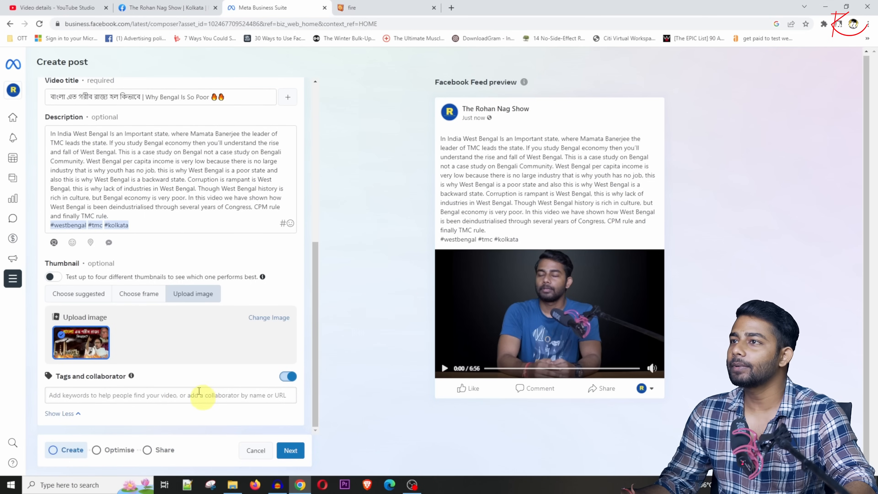
- Look up the video's tags in YouTube Studio and add #tmc as the first tag of the Meta Business Suite post
left_click(57, 7)
scroll(332, 381, "down", 10)
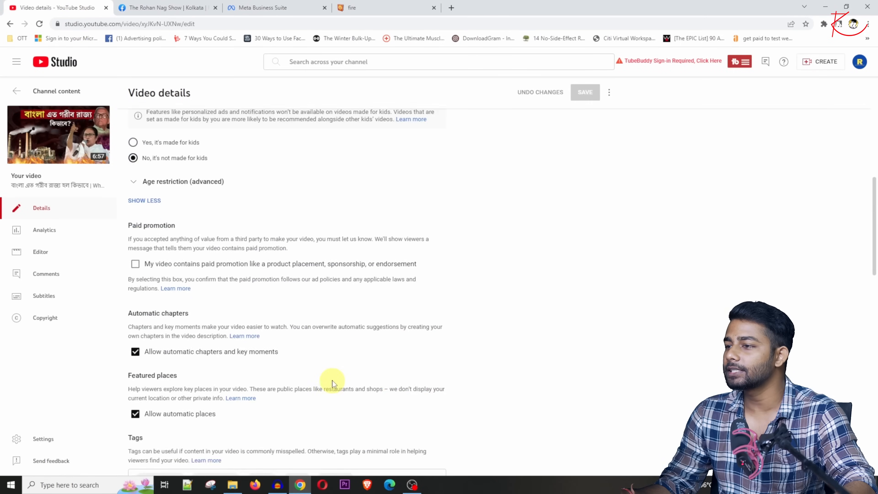
scroll(332, 380, "down", 6)
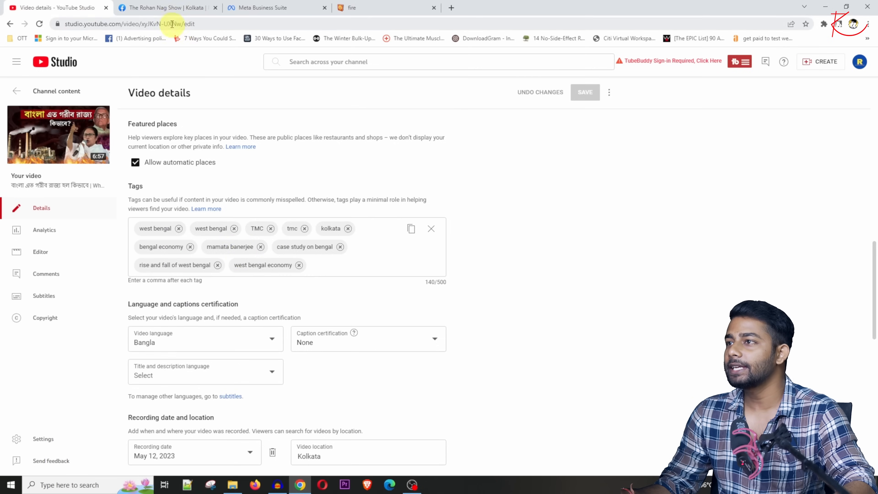
left_click(256, 7)
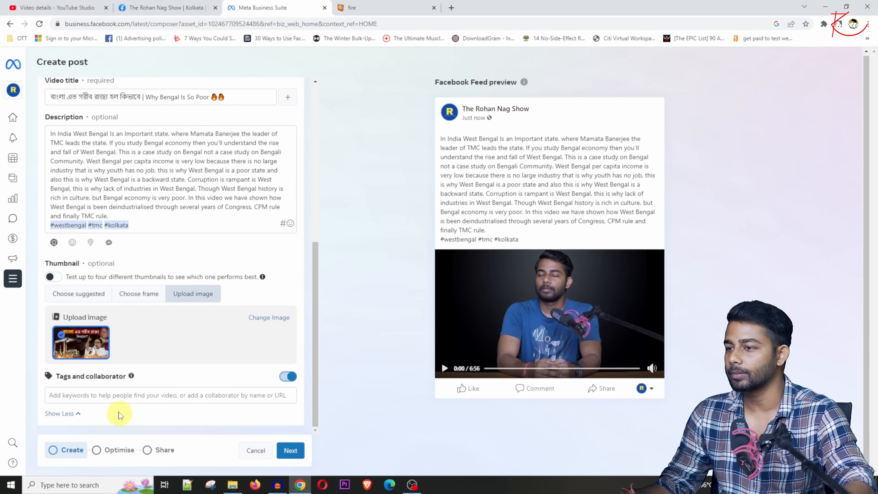
left_click(111, 398)
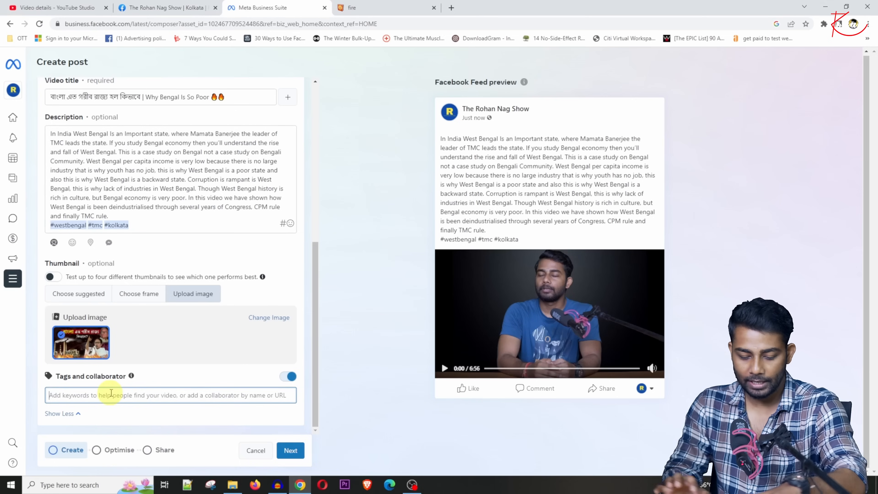
type("TMC")
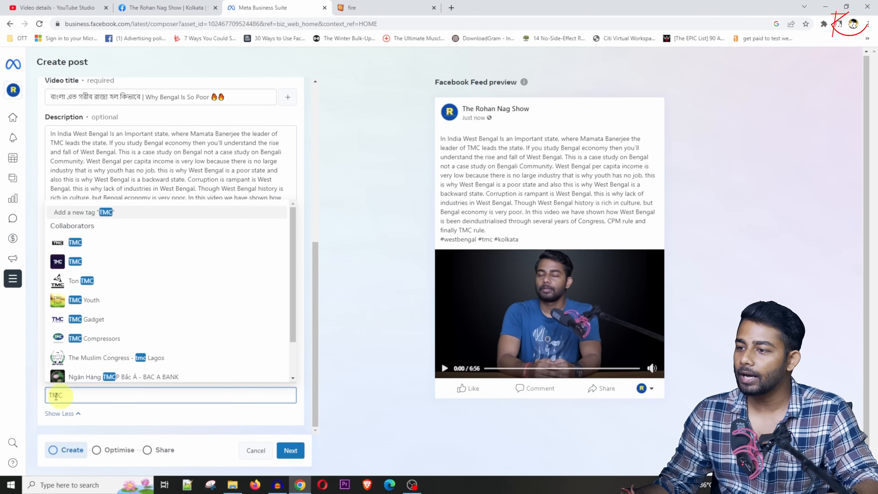
left_click_drag(63, 396, 14, 397)
key("BackSpace")
type("#tmc")
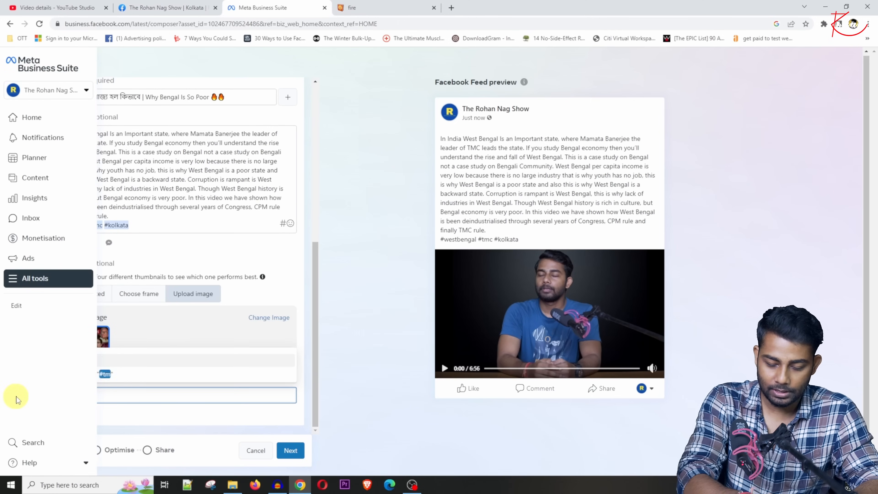
key("Return")
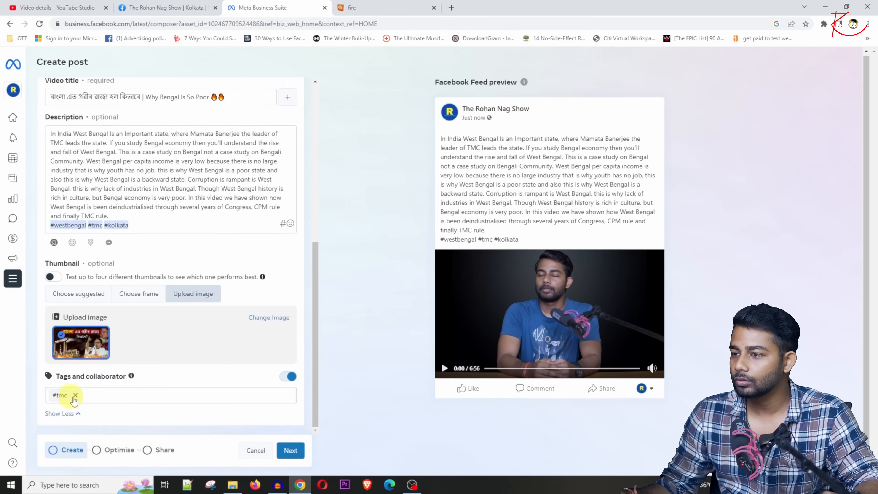
- Add the tags #mamatabanerjee, #westbengal and #westbengaleconomy, and add the creator's personal page as a collaborator
left_click(118, 396)
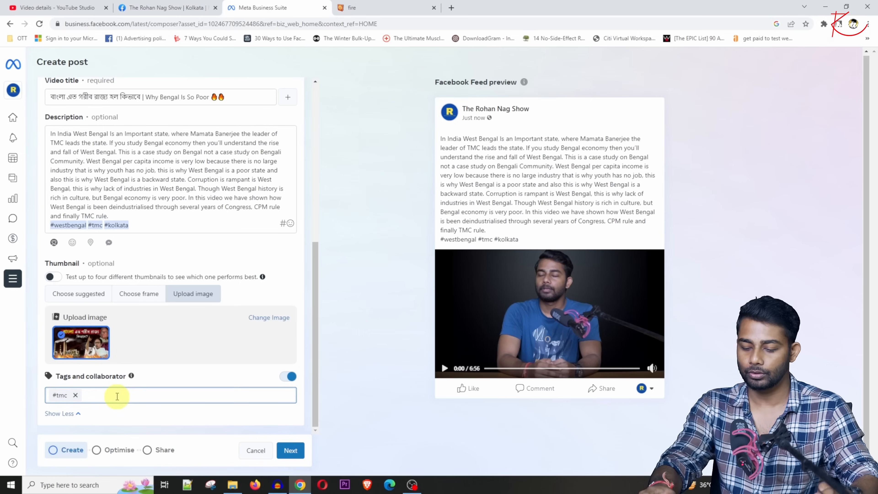
type("#")
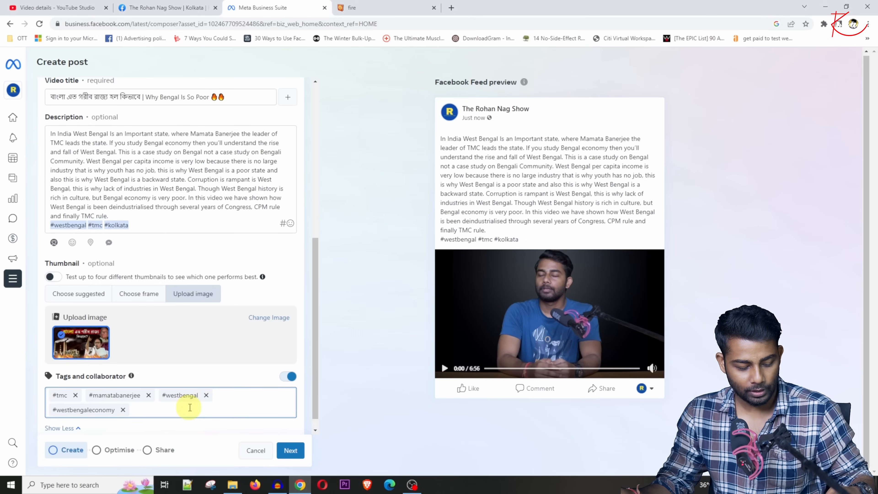
type("@rohannagpage")
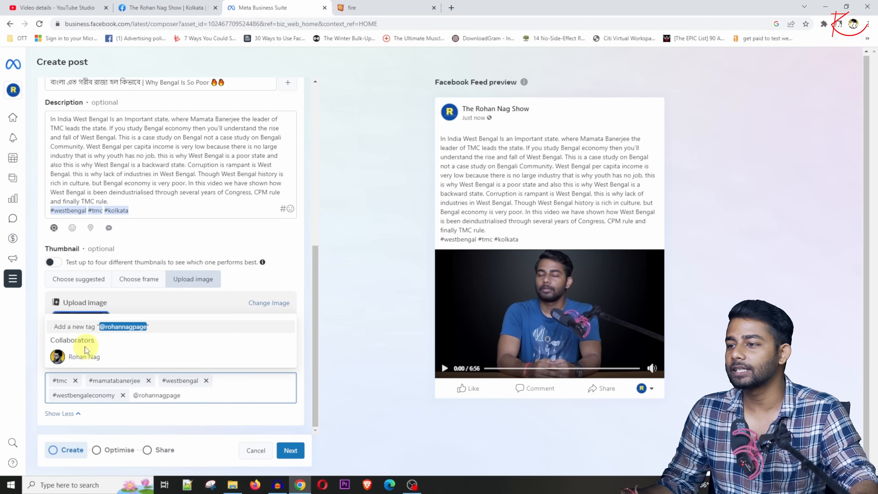
left_click(93, 359)
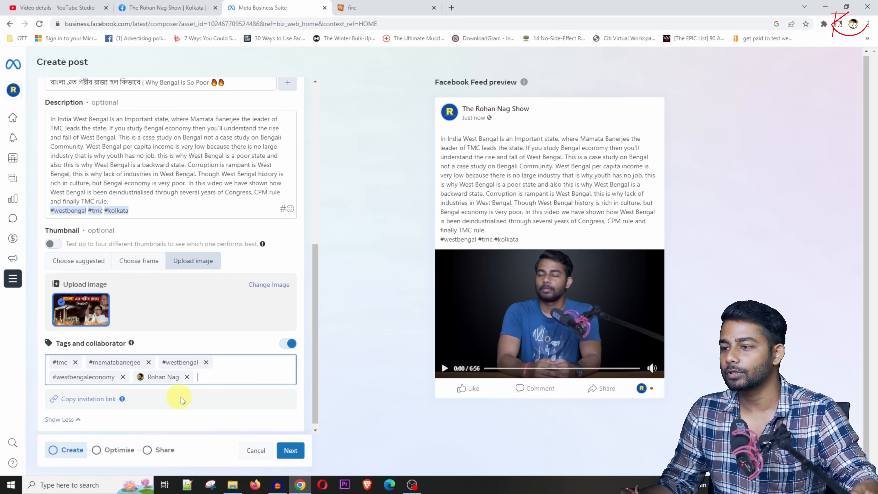
- Proceed to the Optimise stage of the post and enable captions for the video
scroll(231, 394, "down", 1)
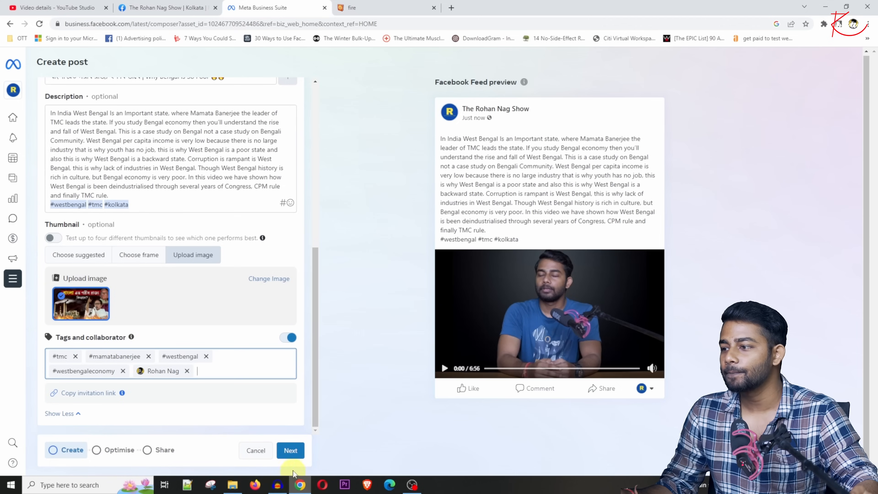
left_click(290, 452)
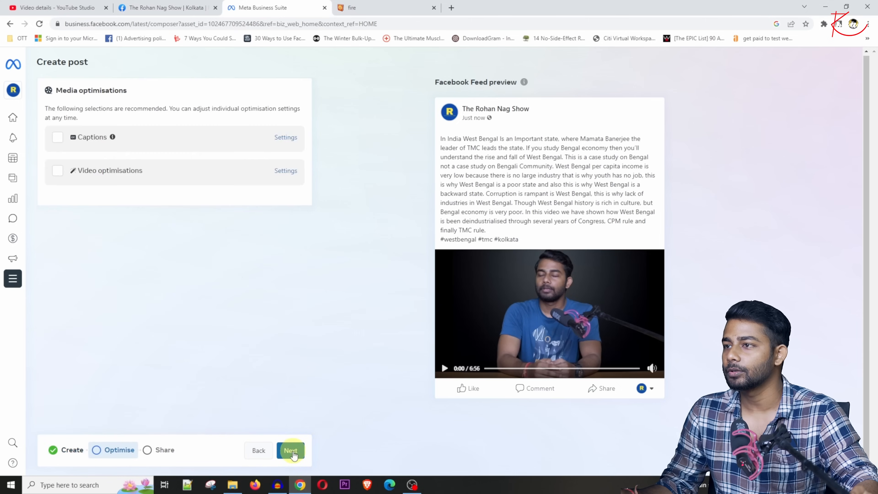
left_click(207, 144)
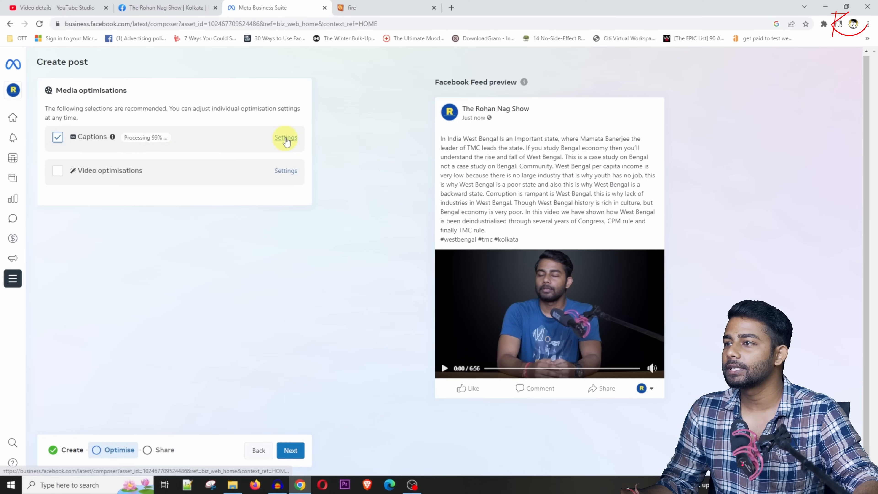
mouse_move(160, 139)
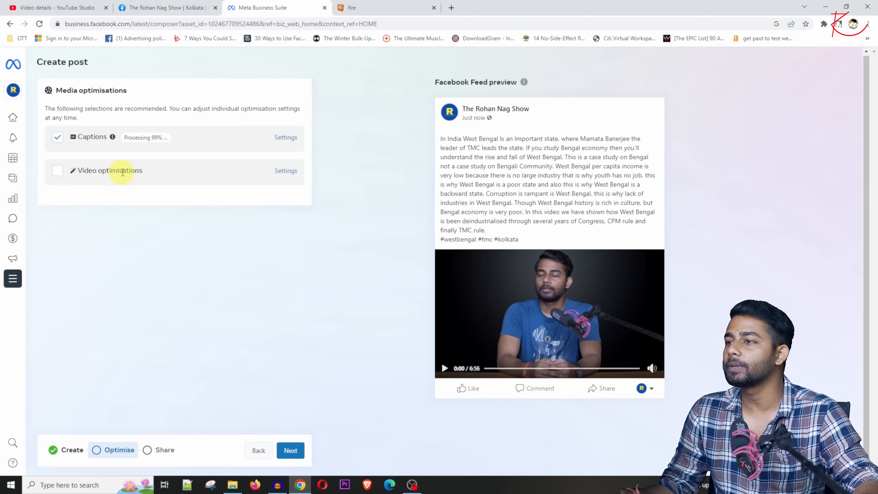
- Examine the Auto and Advanced settings under Video optimisations and leave them off
left_click(285, 171)
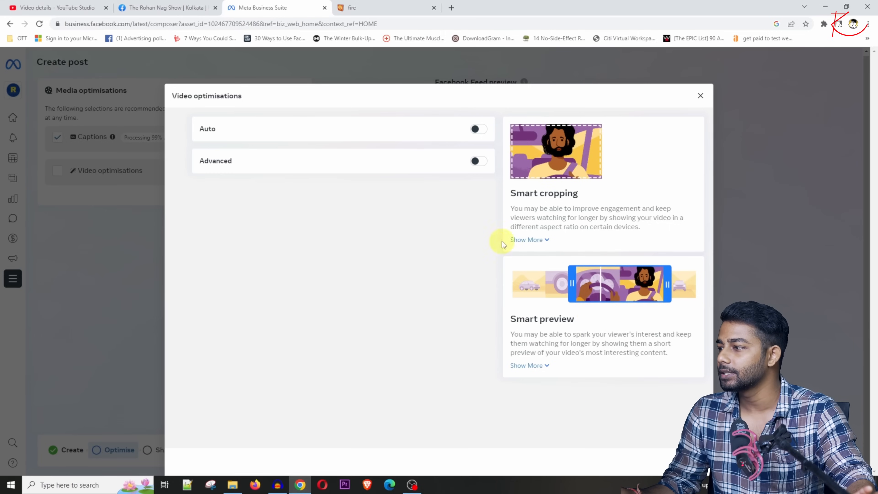
left_click(691, 463)
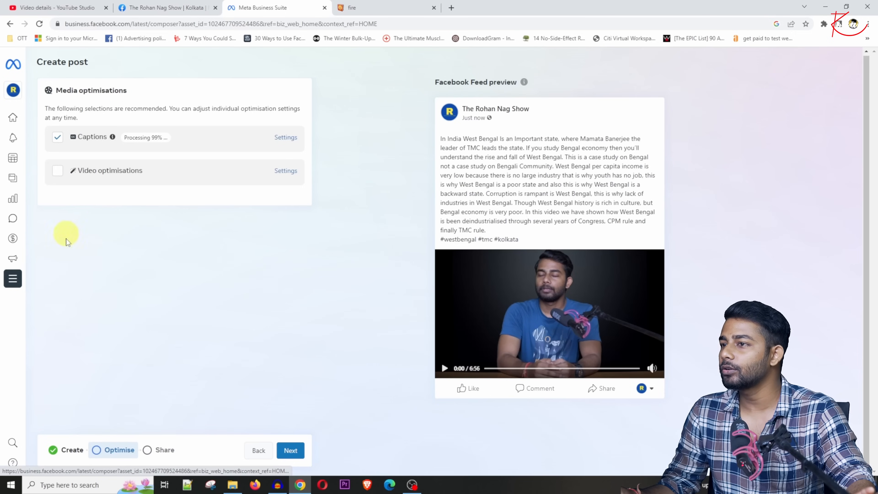
left_click(57, 171)
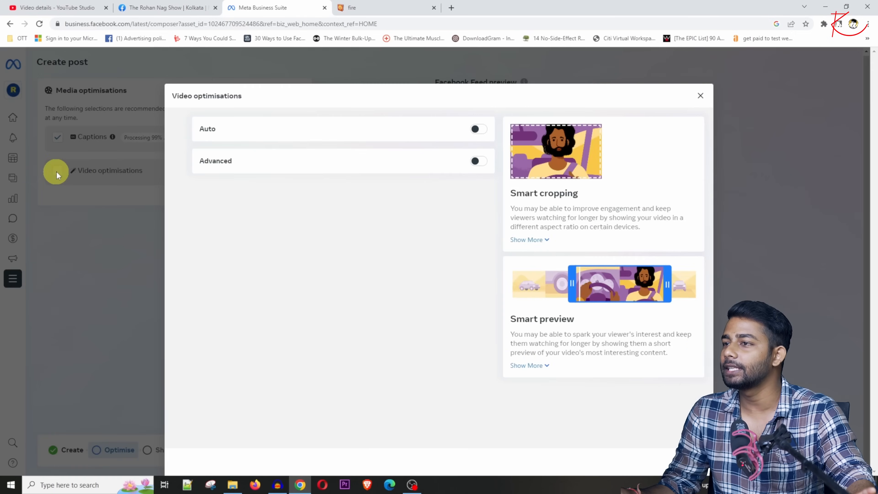
left_click(699, 96)
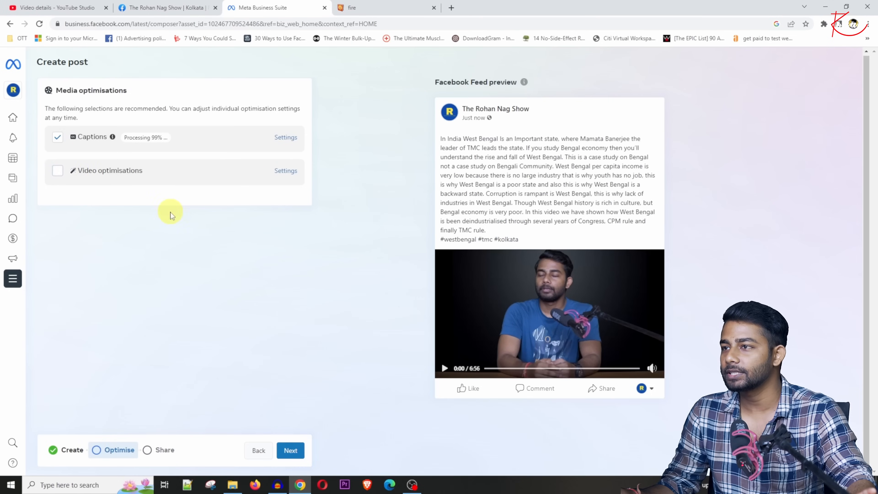
- Proceed to the Share stage of the post and look through the scheduling, copyright check and distribution options
left_click(292, 454)
scroll(250, 368, "down", 1)
scroll(251, 368, "up", 1)
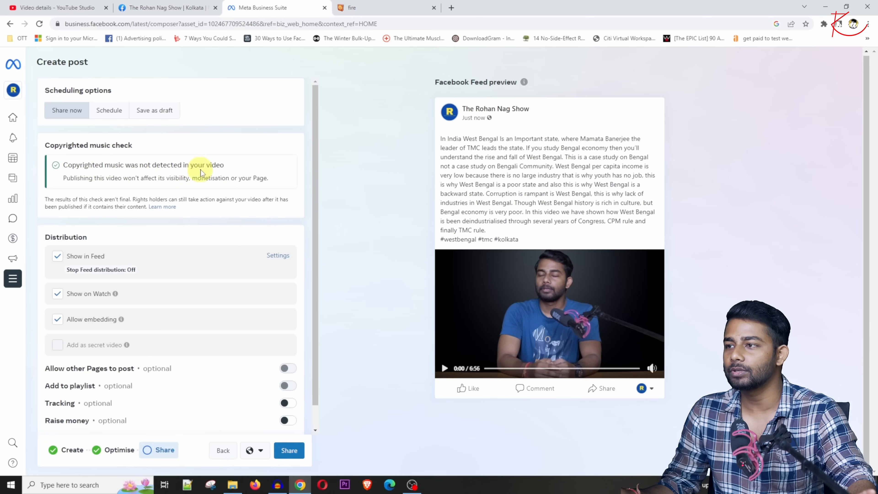
scroll(211, 171, "down", 1)
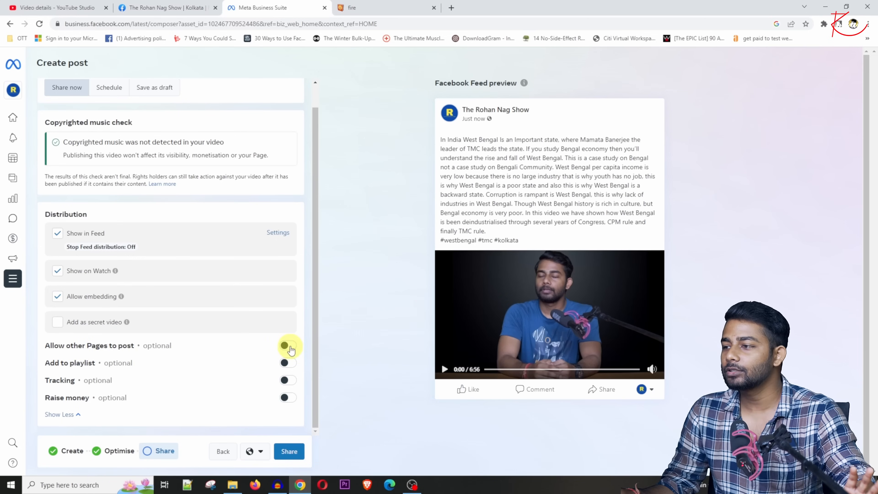
- Try allowing the creator's personal page to use the video in its posts, and turn Allow other Pages to post off again
left_click(288, 346)
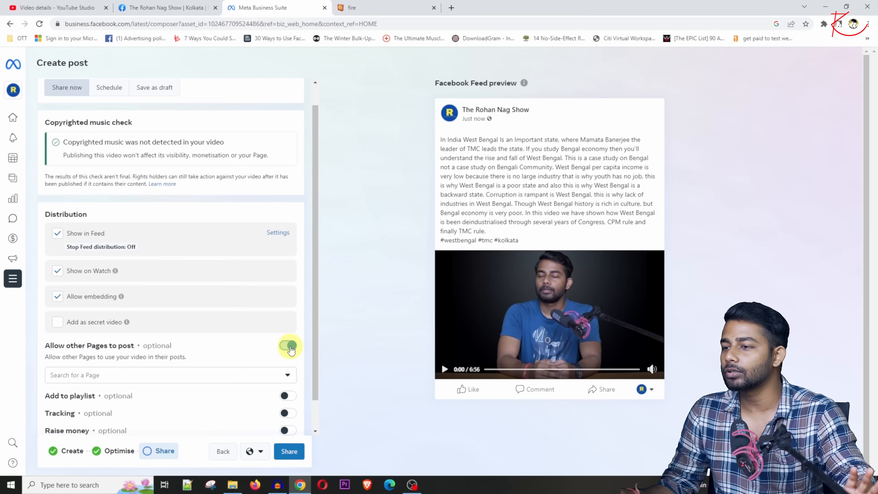
left_click(83, 377)
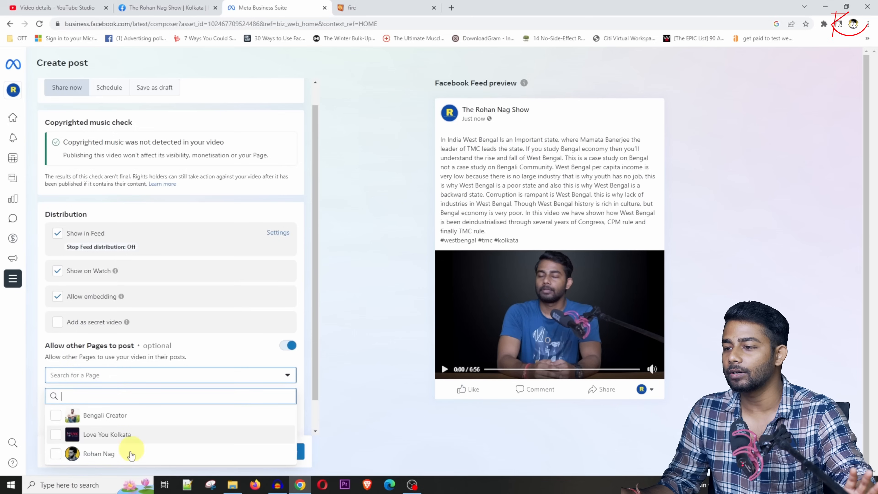
left_click(91, 460)
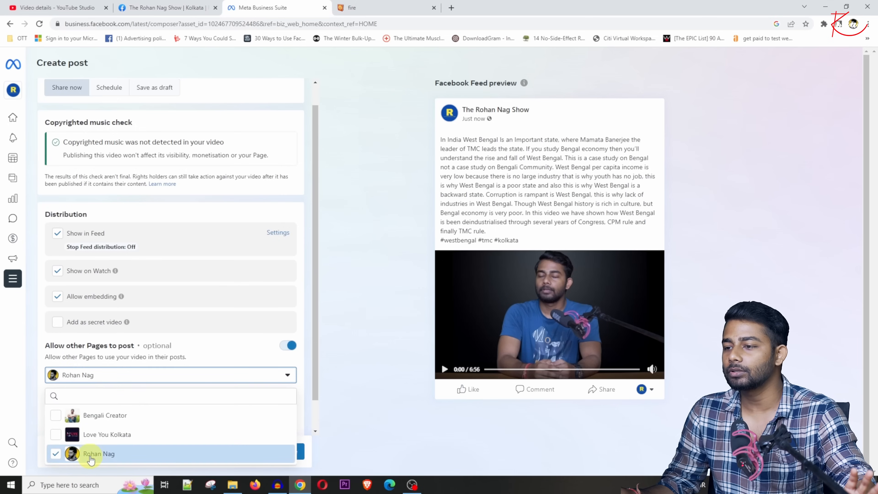
left_click(68, 457)
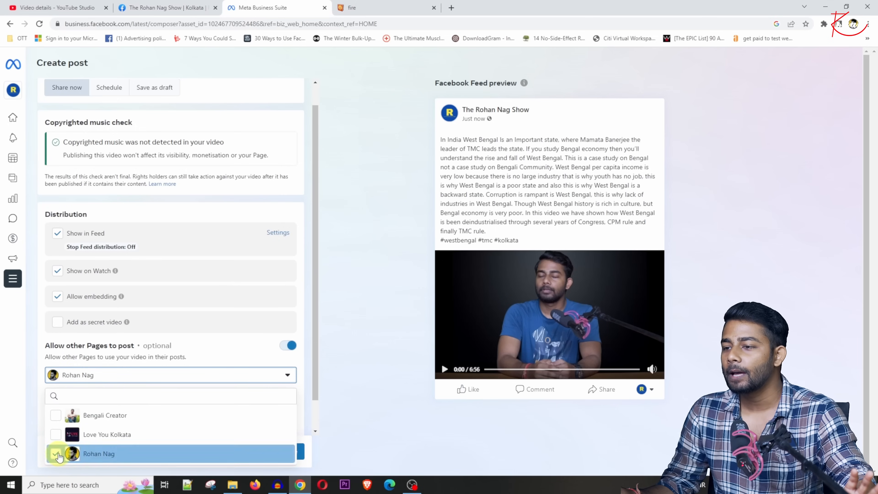
left_click(256, 351)
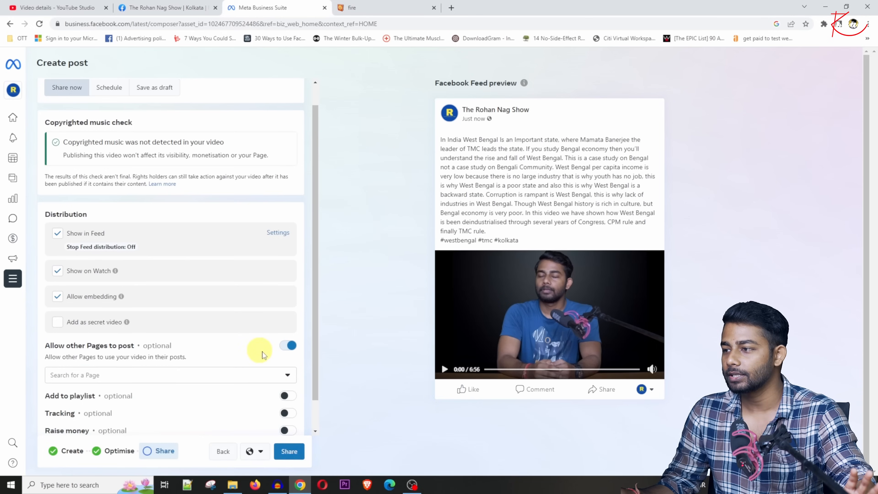
left_click(287, 347)
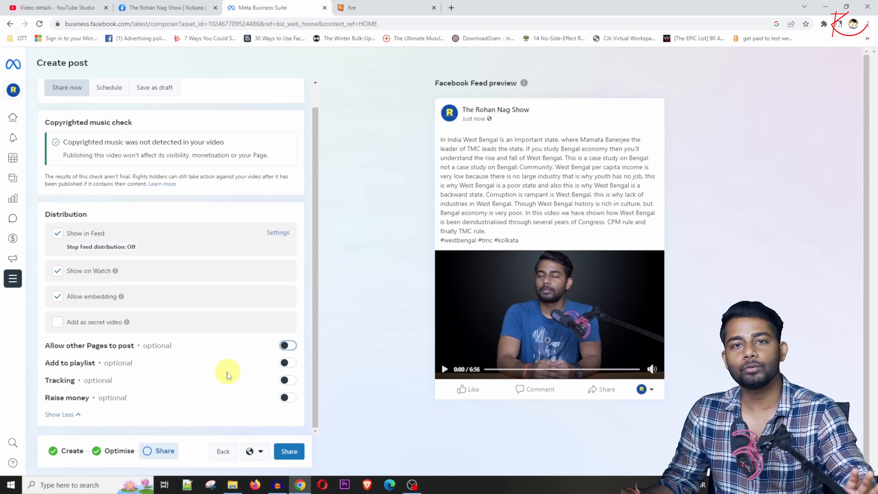
- Turn on Add to playlist and start creating a new playlist for the video
left_click(290, 365)
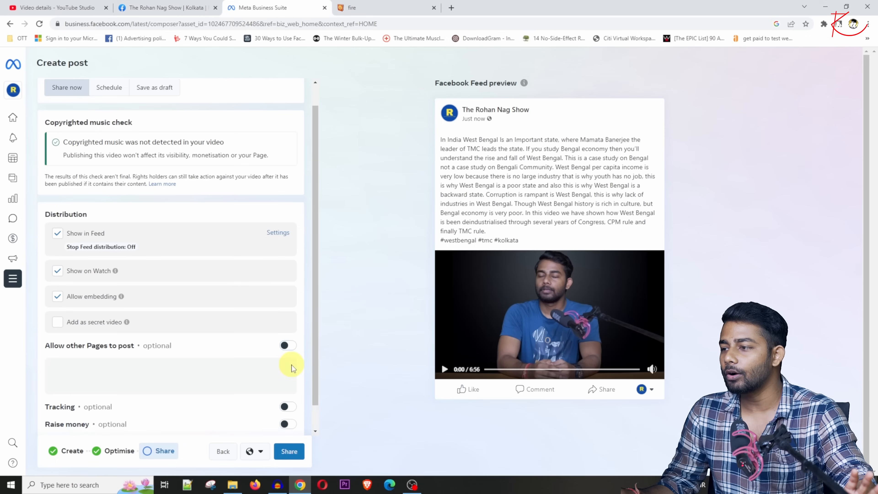
scroll(116, 397, "down", 1)
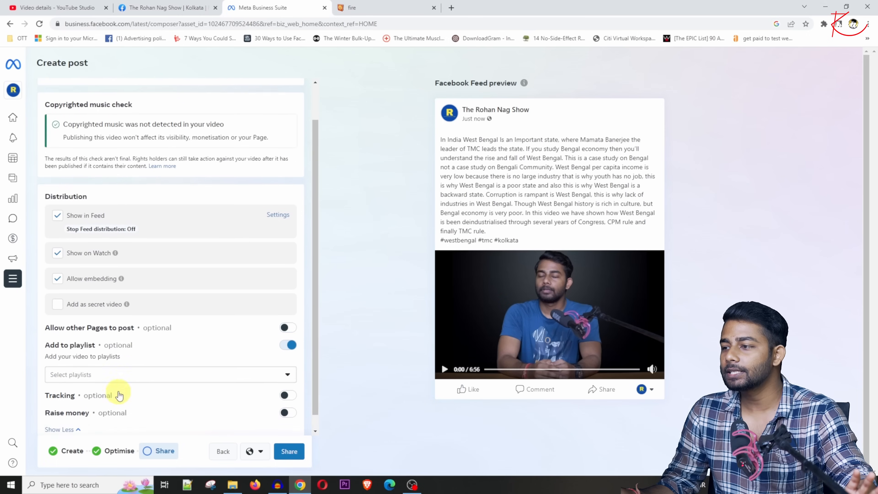
left_click(179, 362)
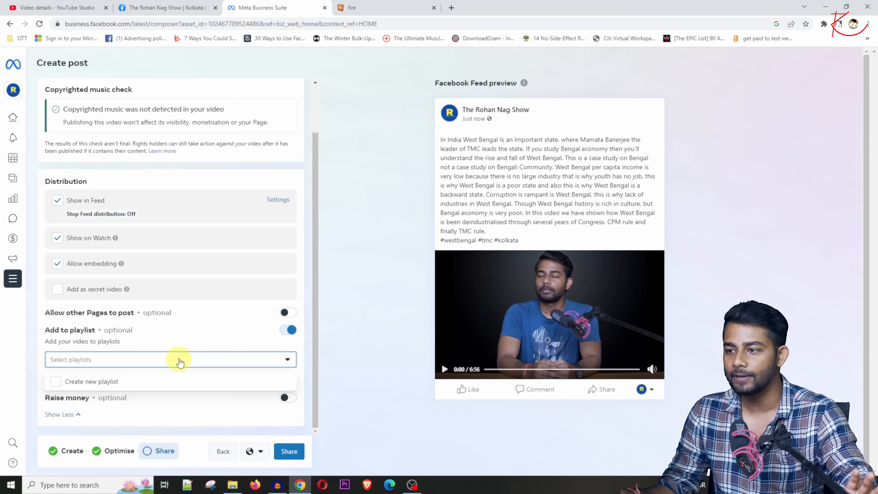
left_click(56, 382)
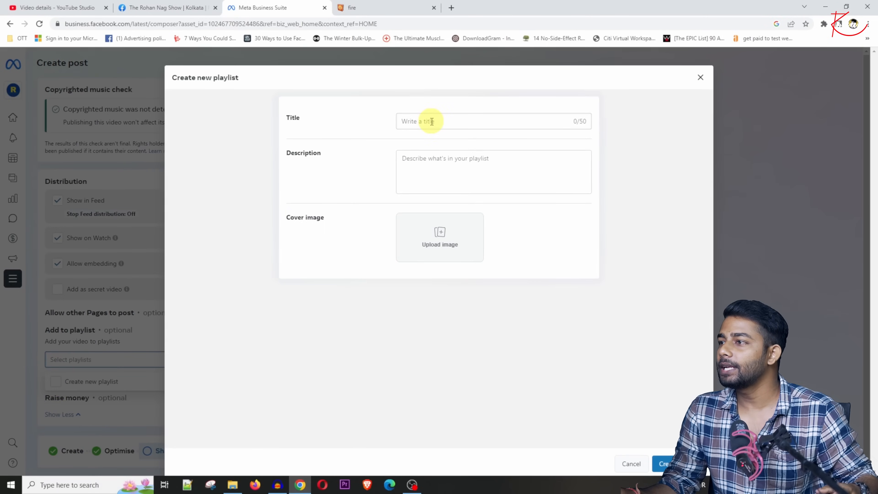
- Enter West Bengal as both the title and the description of the new playlist
left_click(419, 123)
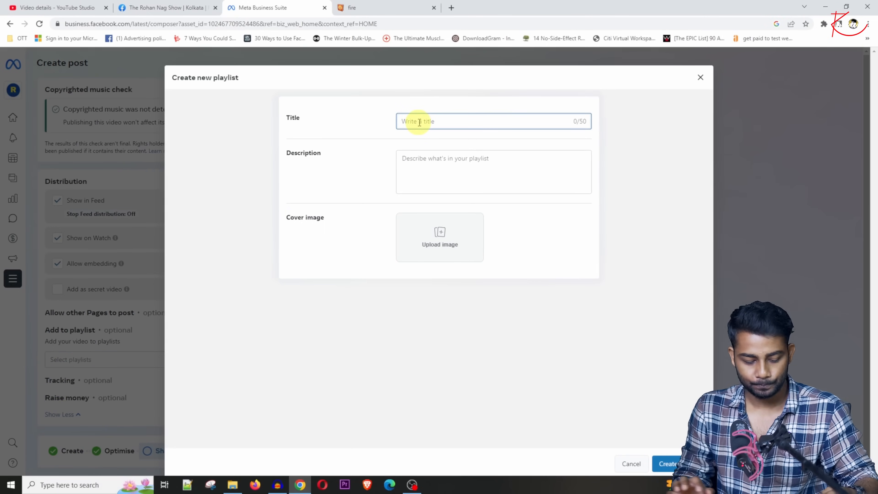
type("West Bengal")
left_click(410, 163)
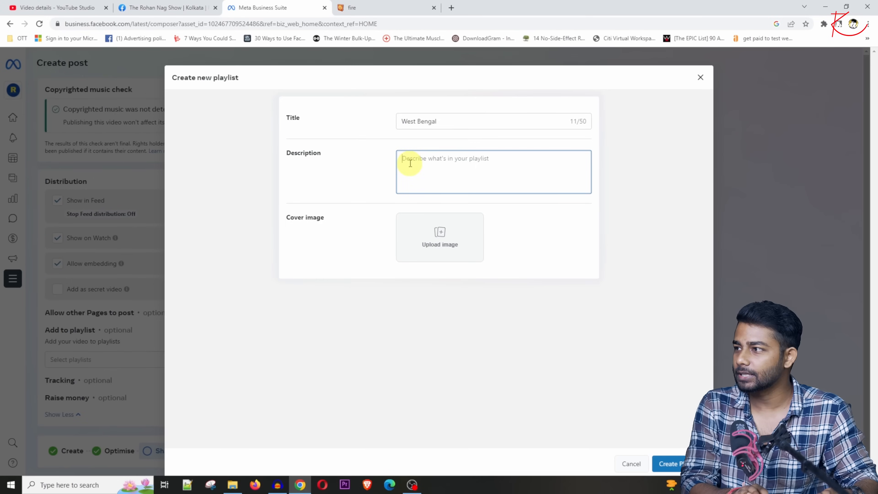
type("We")
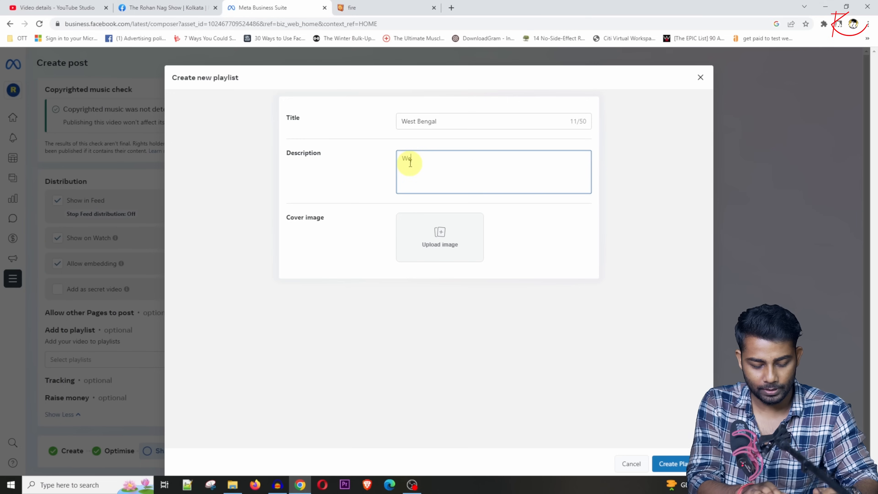
type("st Bengal")
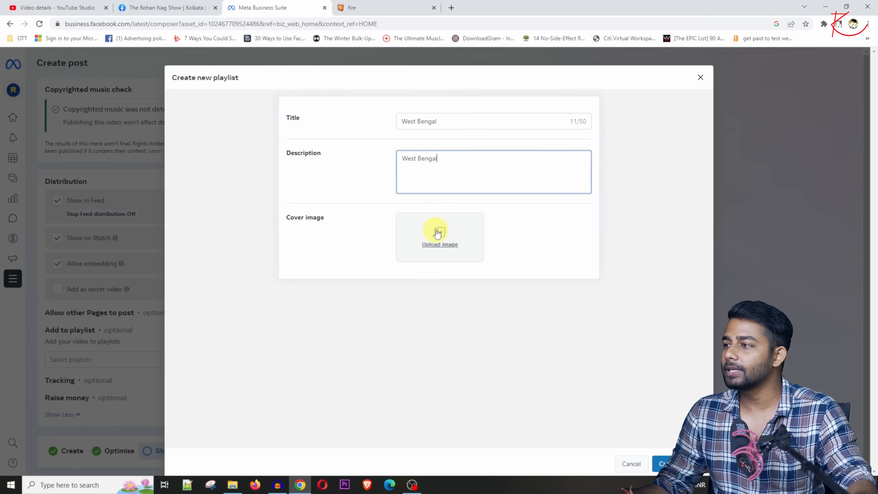
- Upload the video's thumbnail from the Downloads folder as the playlist cover image and create the playlist
left_click(439, 233)
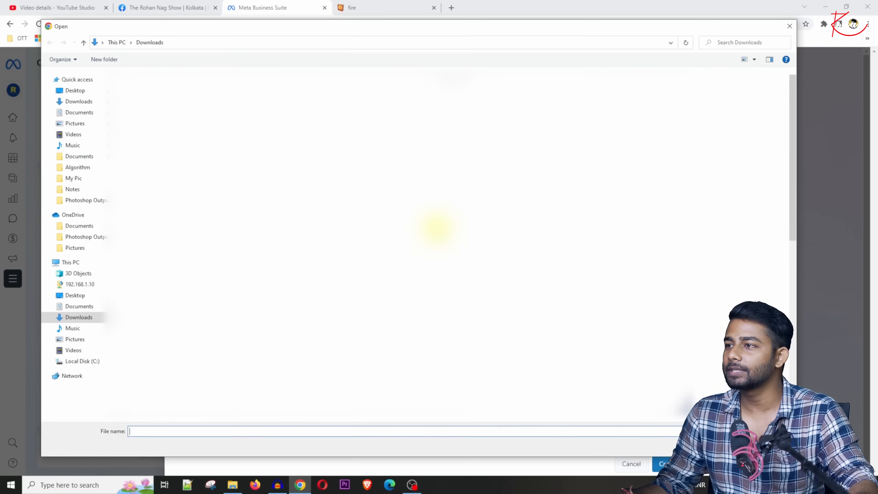
double_click(148, 116)
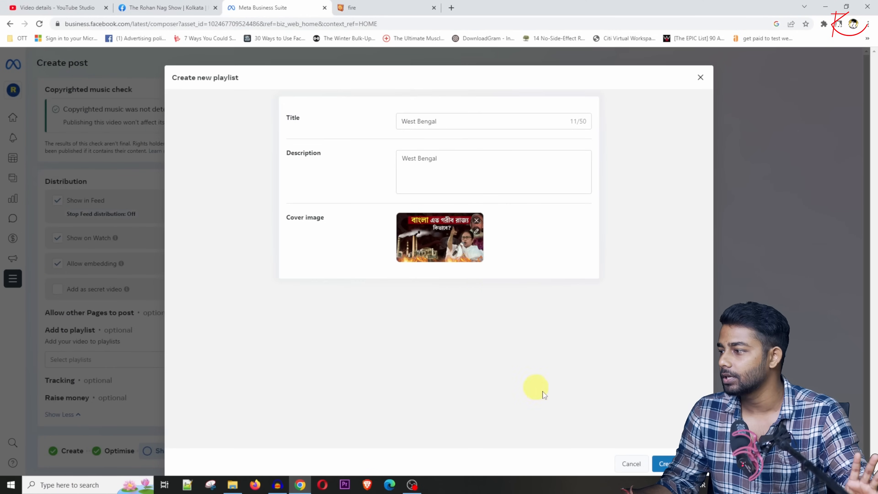
left_click(665, 464)
- Add the video to the West Bengal playlist
left_click(282, 363)
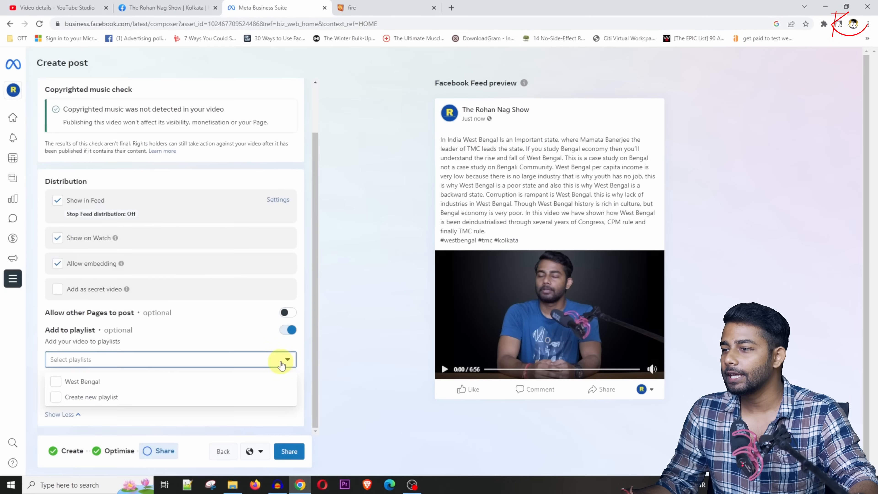
left_click(282, 363)
left_click(282, 363)
left_click(55, 382)
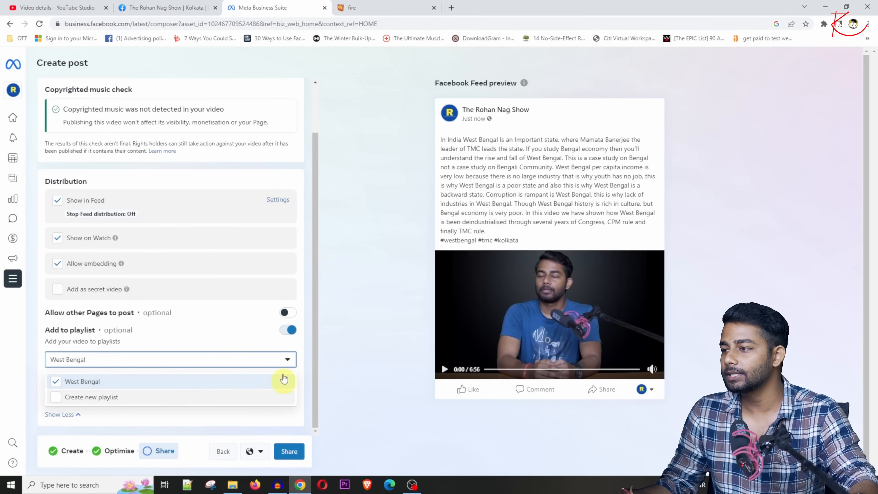
left_click(281, 363)
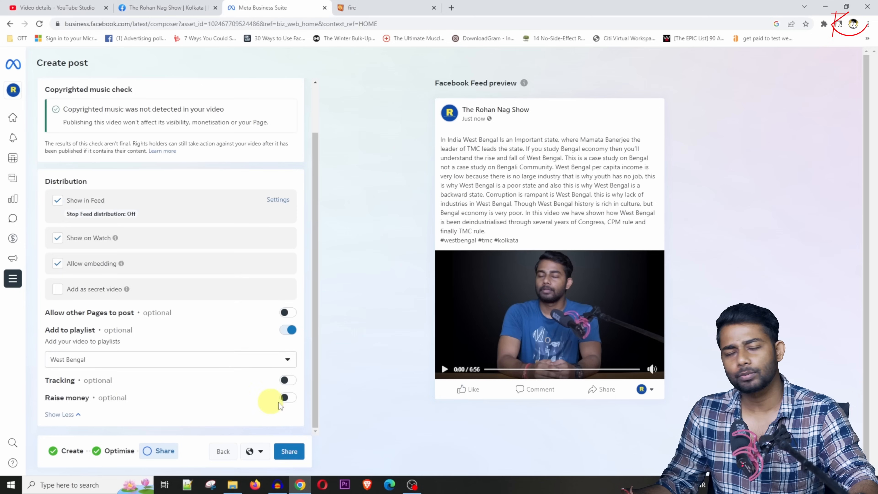
- Try the Schedule option with its publishing date and time fields, and the Save as draft option
scroll(313, 415, "down", 2)
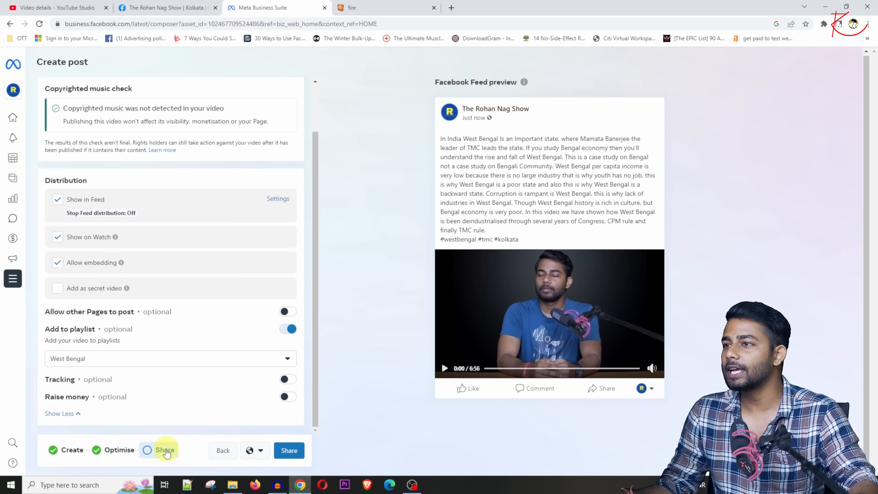
scroll(173, 399, "up", 2)
scroll(180, 405, "down", 2)
scroll(190, 409, "up", 2)
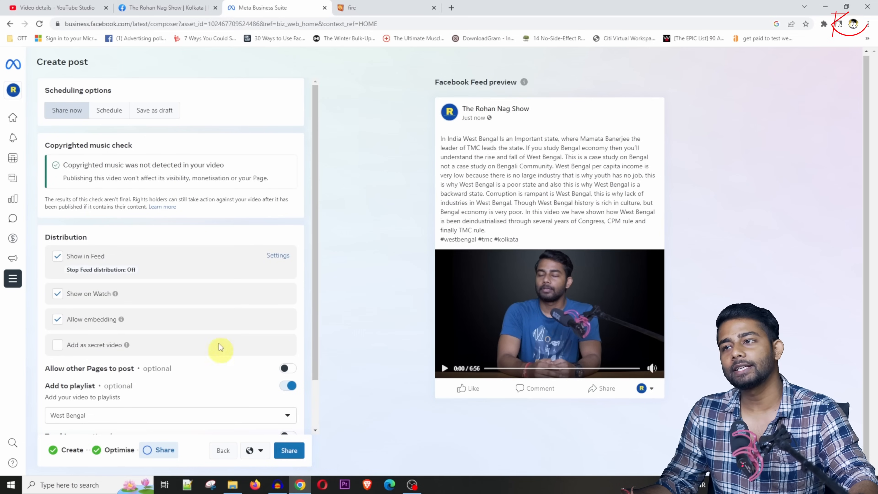
left_click(111, 115)
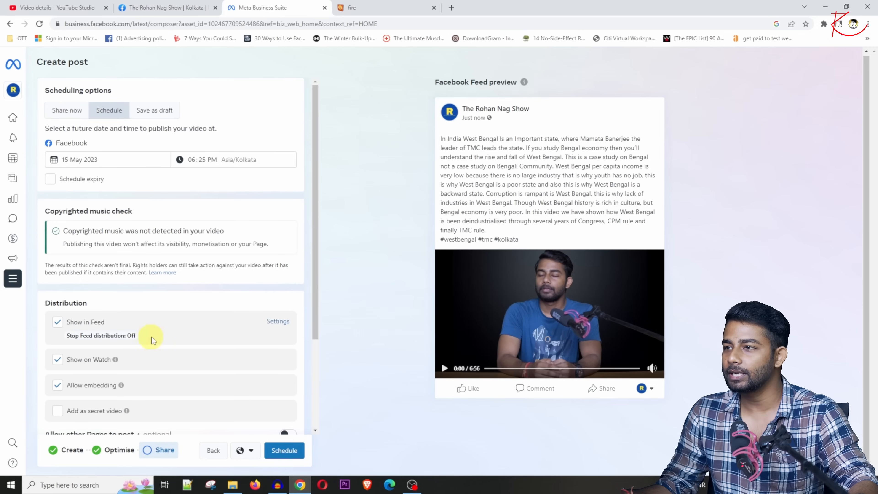
scroll(147, 337, "down", 2)
scroll(147, 332, "up", 2)
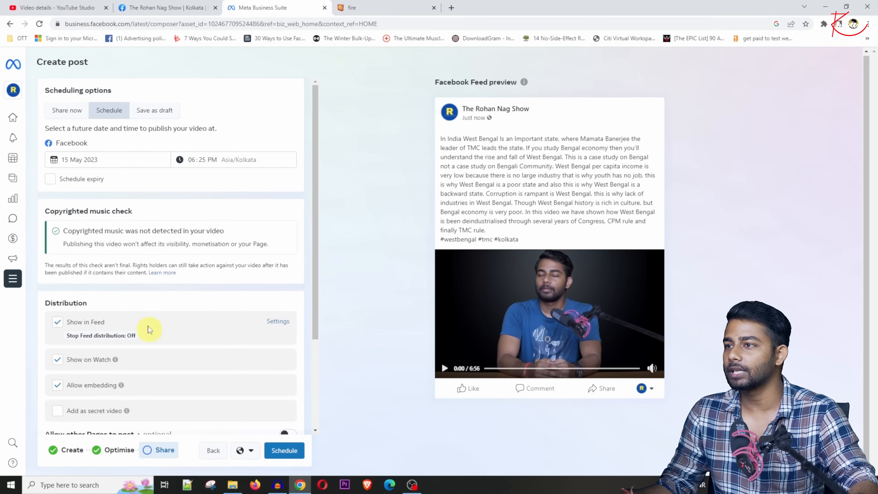
left_click(108, 162)
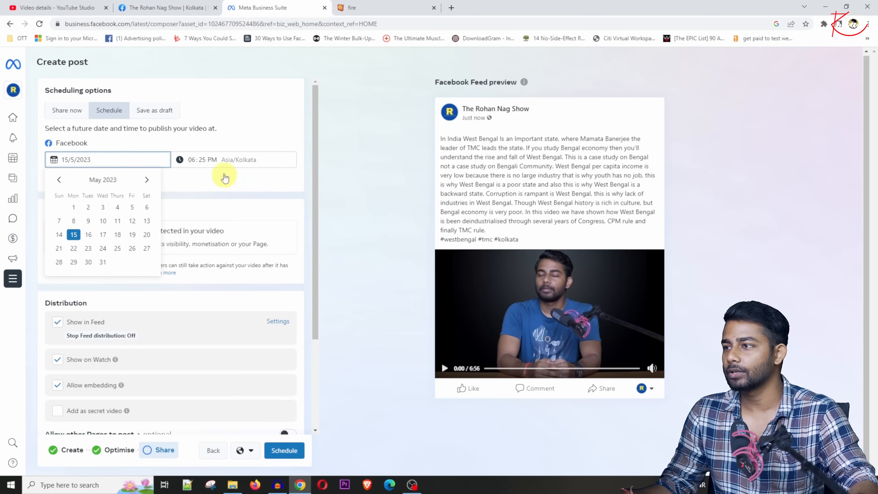
left_click(211, 161)
left_click(194, 160)
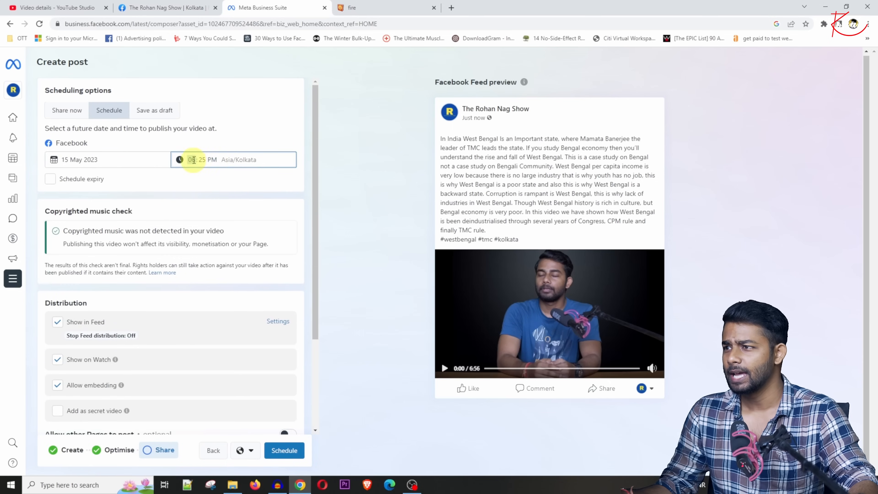
left_click(134, 161)
left_click(151, 112)
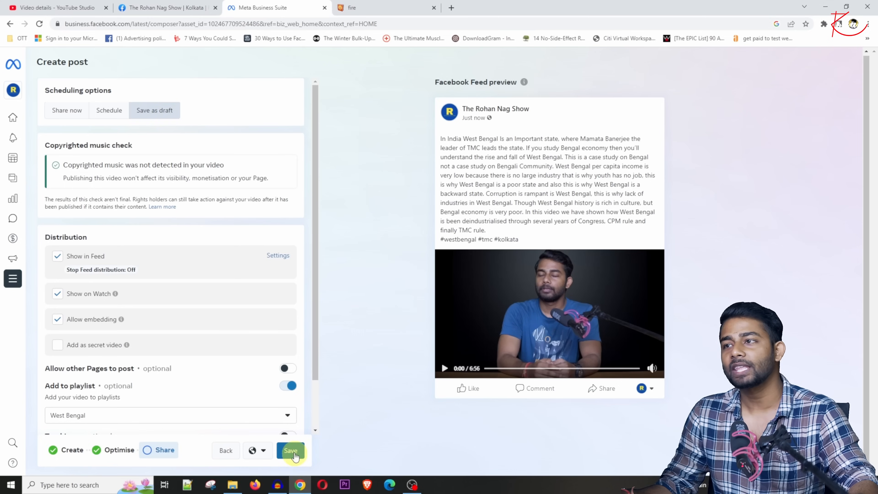
- Set the scheduling option to Share now and publish the video post
left_click(67, 113)
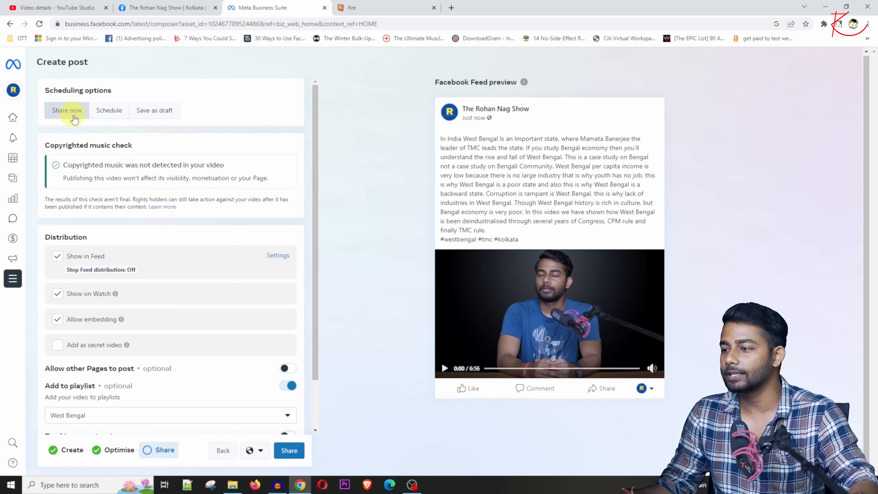
left_click_drag(316, 361, 314, 415)
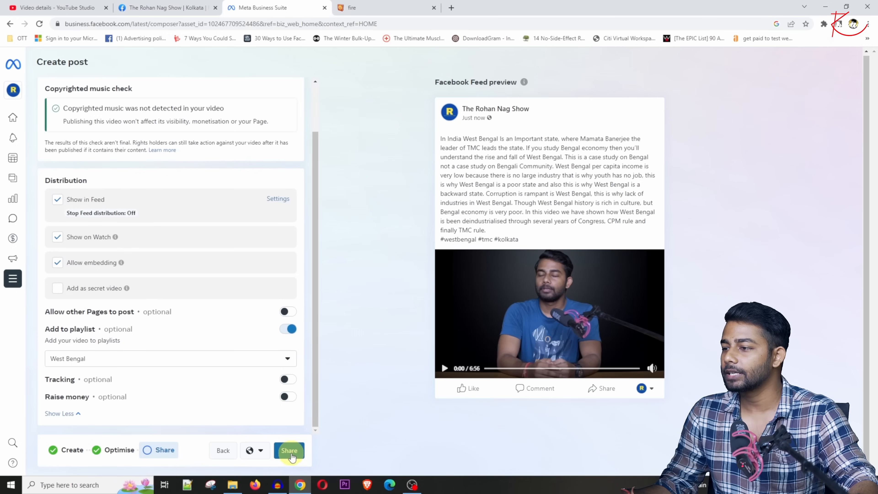
left_click(291, 451)
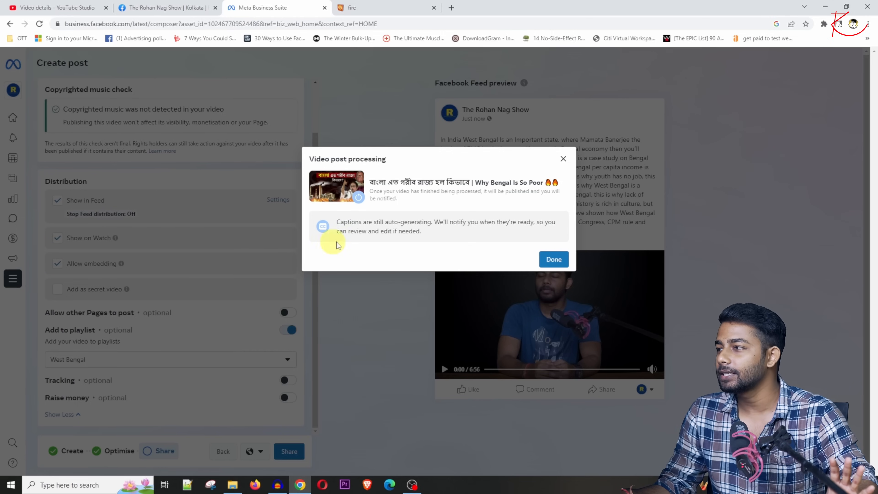
- Dismiss the video processing notice, then refresh the Facebook Page and find the newly published video post in its feed
left_click(562, 265)
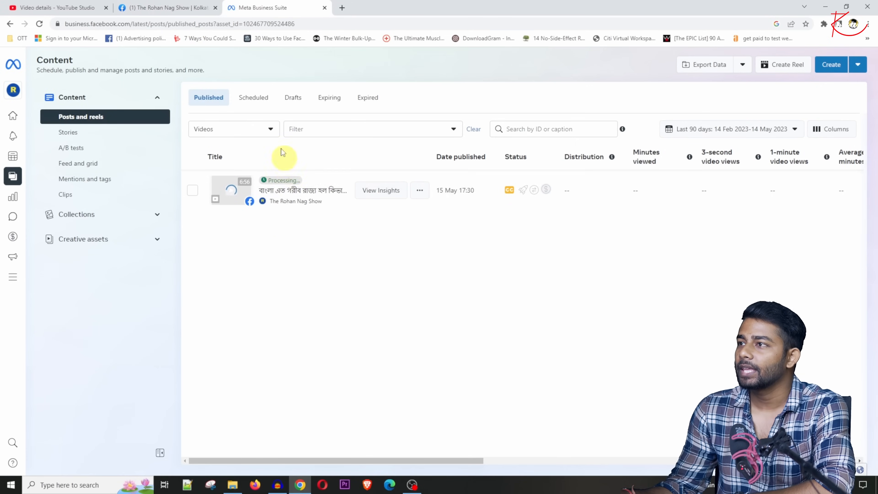
left_click(169, 7)
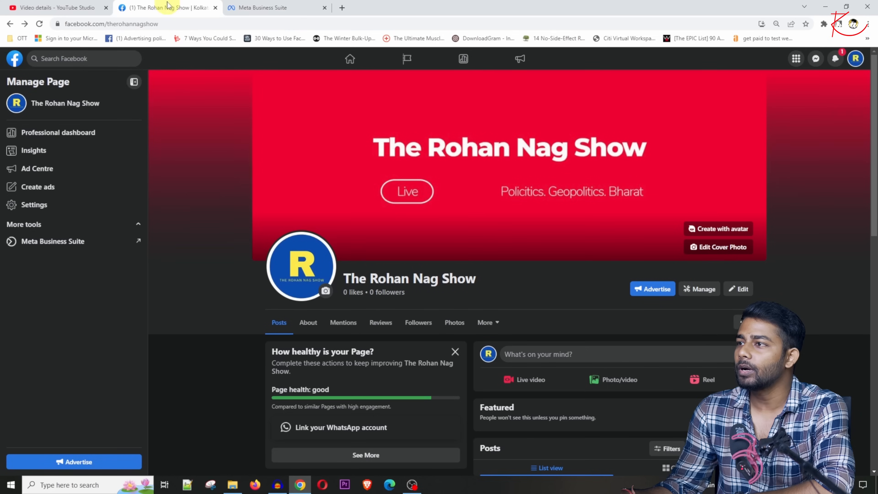
left_click(40, 25)
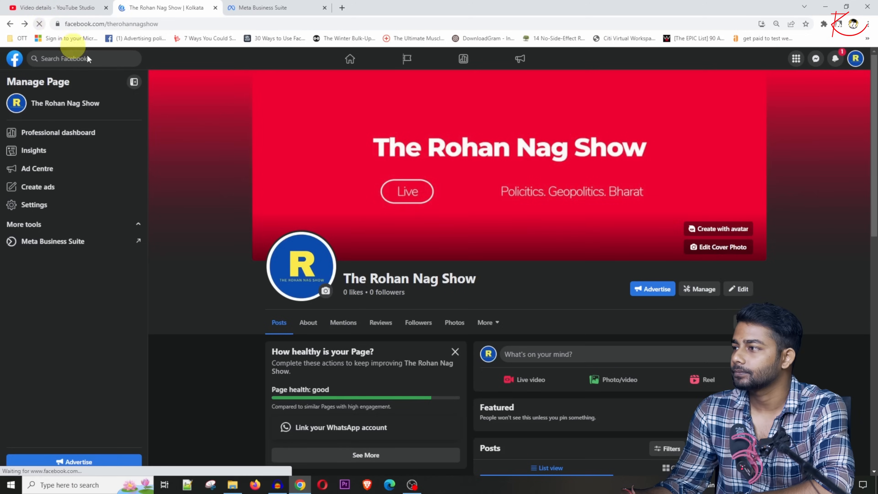
scroll(841, 305, "down", 8)
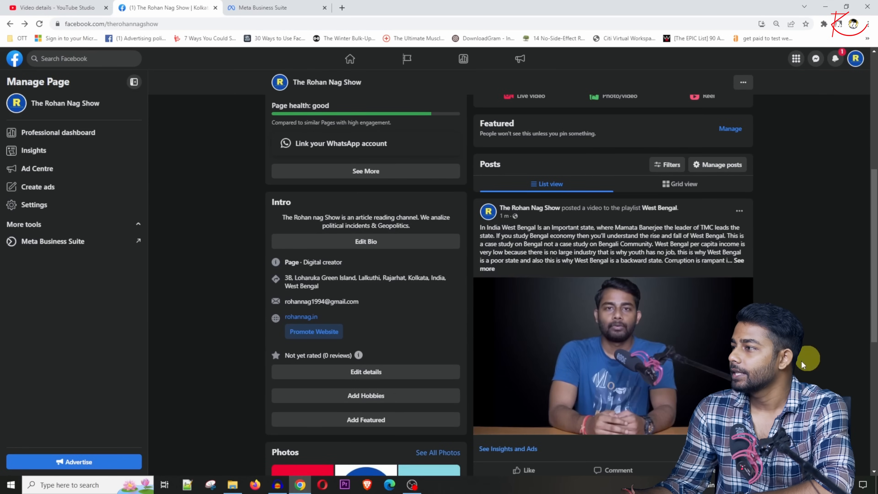
scroll(682, 353, "down", 1)
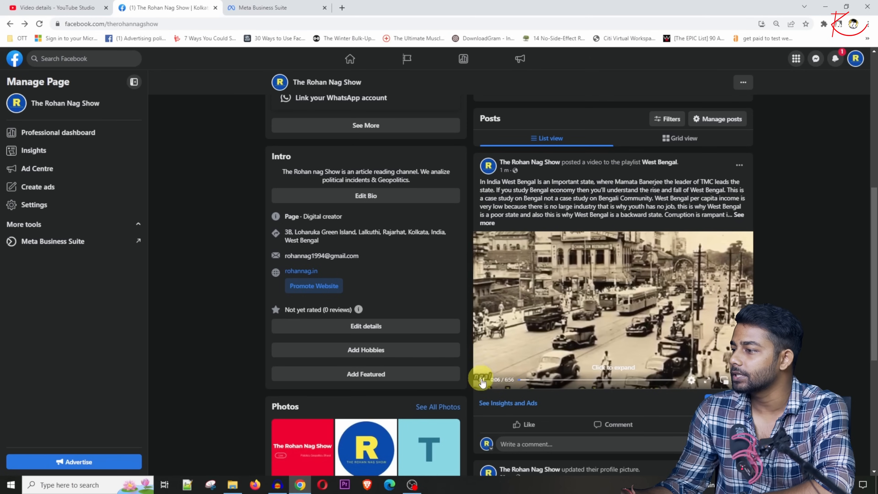
- Check the video's processing status in Meta Business Suite and the available playback qualities of its post on the Facebook Page
left_click(268, 5)
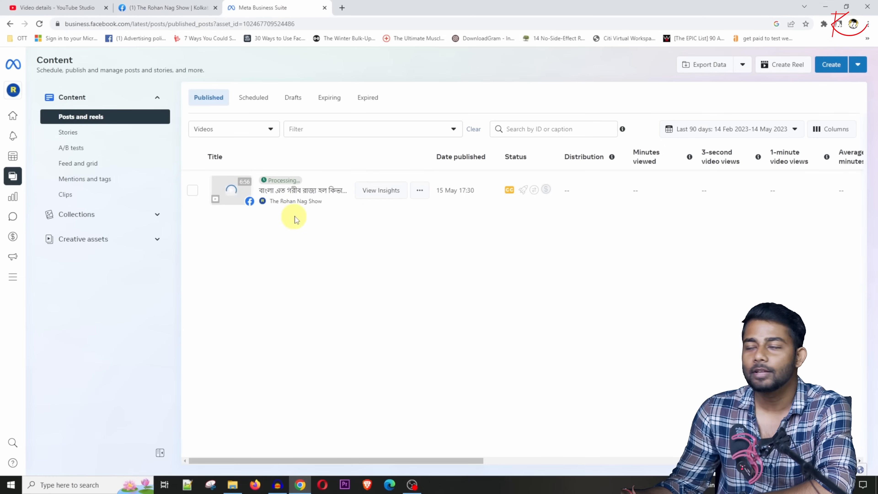
left_click(171, 8)
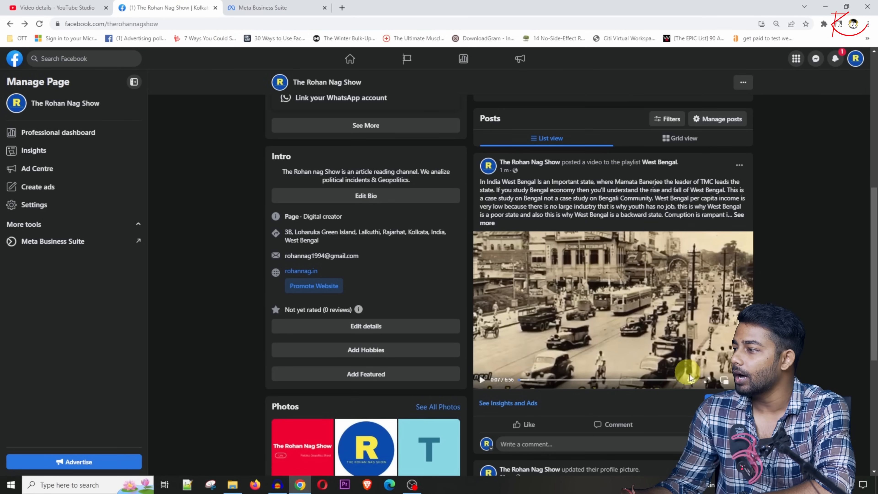
left_click(692, 382)
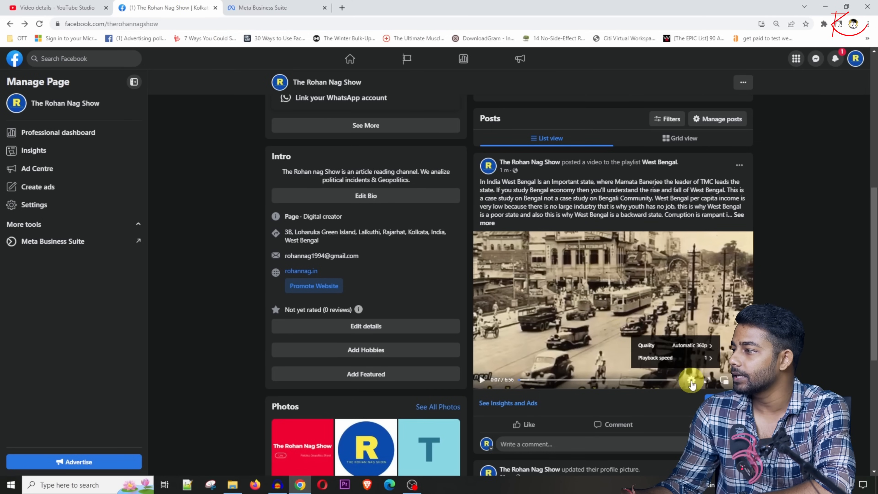
left_click(695, 347)
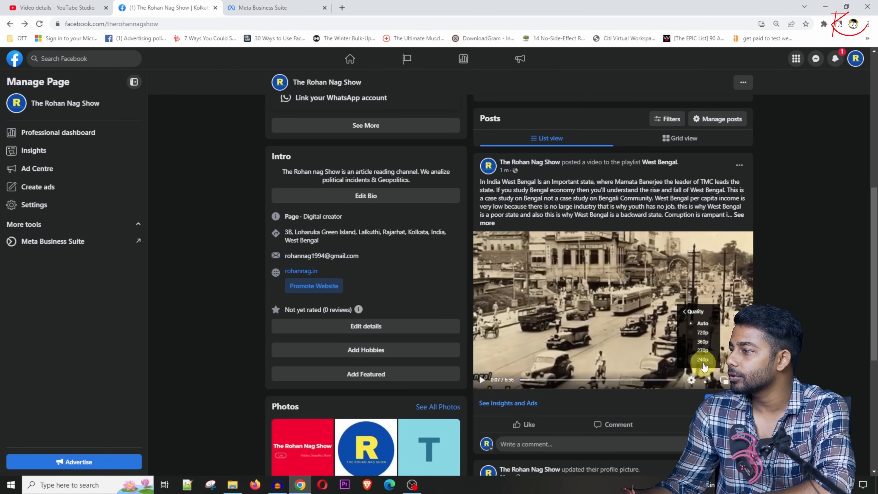